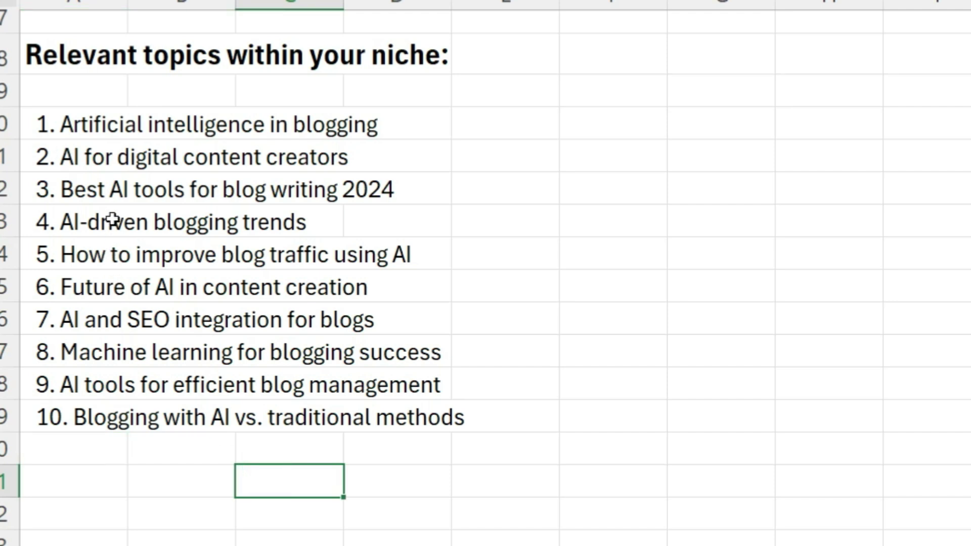
# Review the worksheet's list of relevant niche topics and the keyword research tools step.
pyautogui.moveTo(70, 108); pyautogui.dragTo(48, 416)
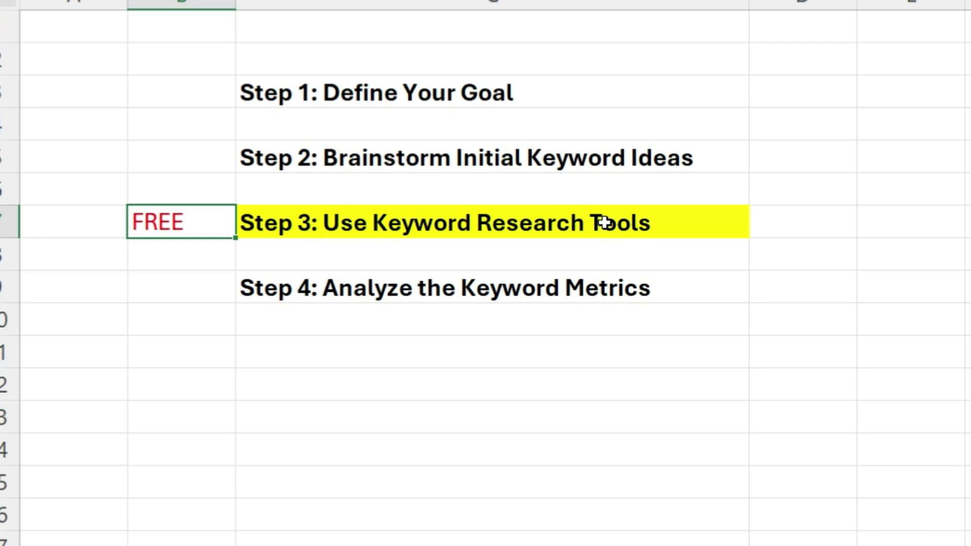
pyautogui.click(637, 210)
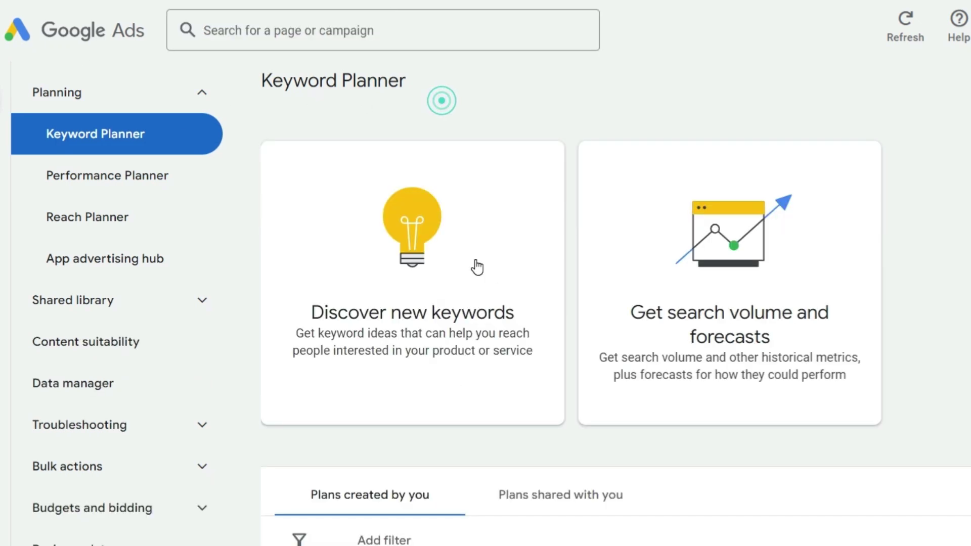
# In Google Ads Keyword Planner, discover new keywords for "ai blogging" in English for Singapore.
pyautogui.click(420, 260)
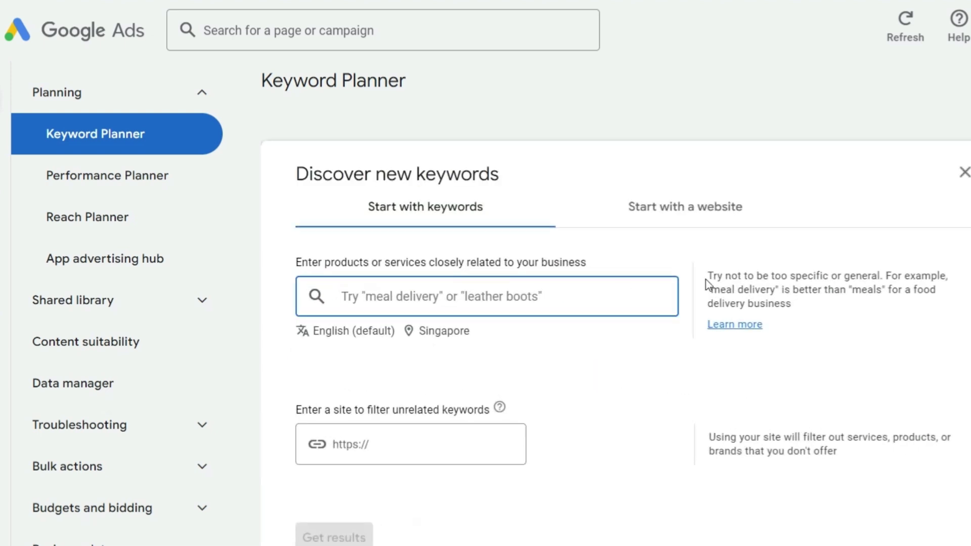
pyautogui.write('ai blogging')
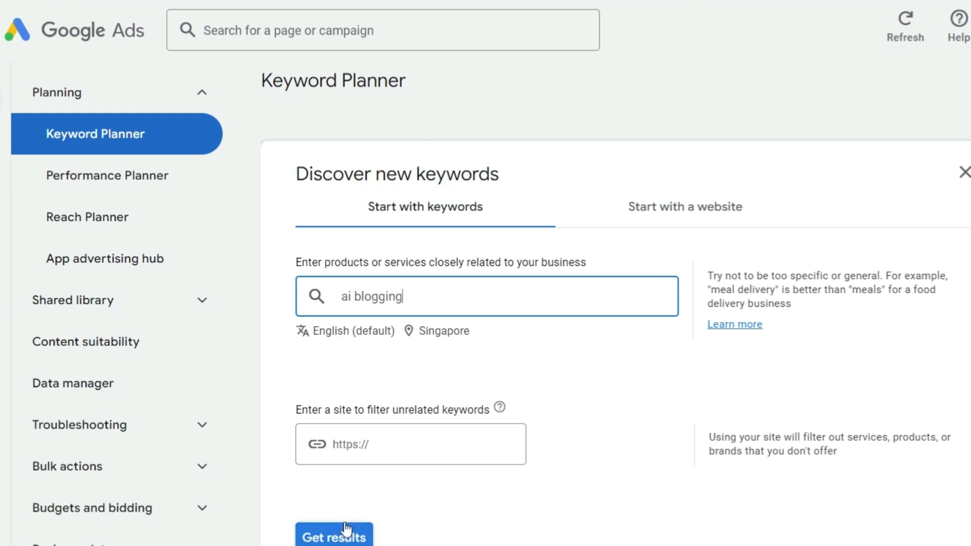
pyautogui.click(344, 539)
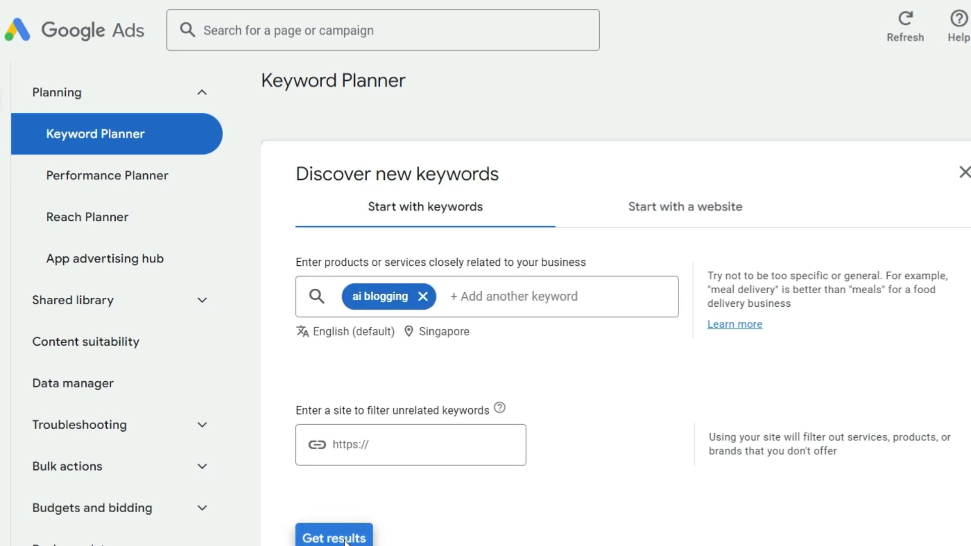
# Browse the keyword ideas and sort them by average monthly searches, highest first.
pyautogui.scroll(-5, 431, 536)
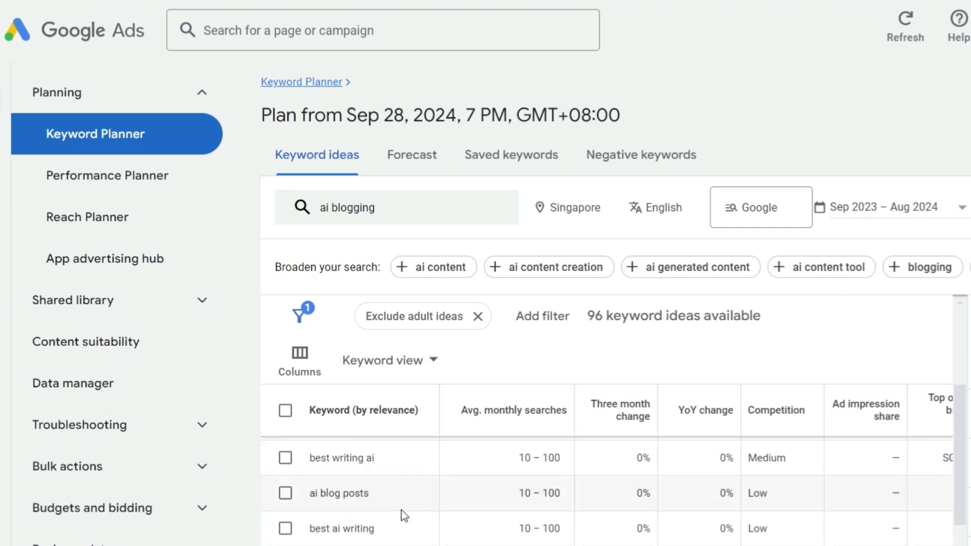
pyautogui.scroll(-5, 397, 470)
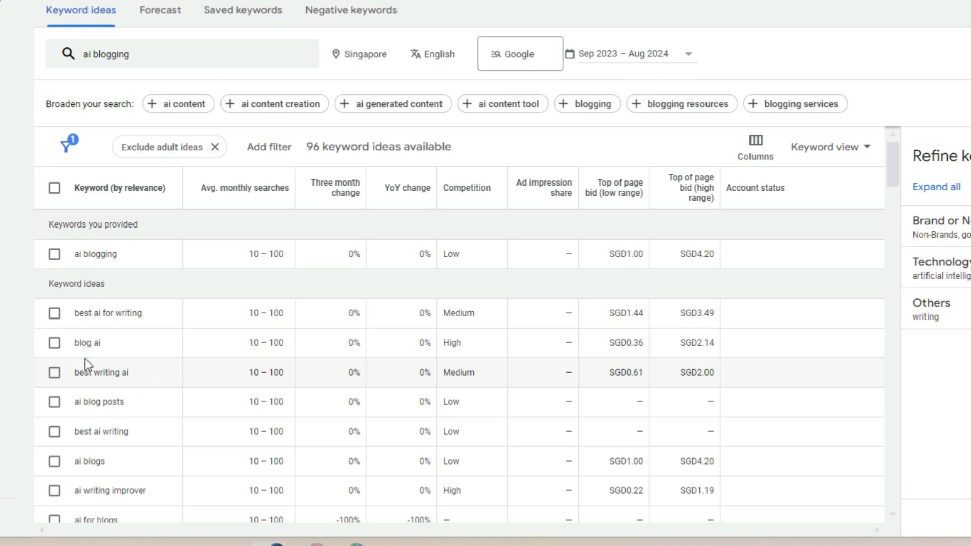
pyautogui.scroll(-5, 209, 351)
pyautogui.scroll(5, 202, 375)
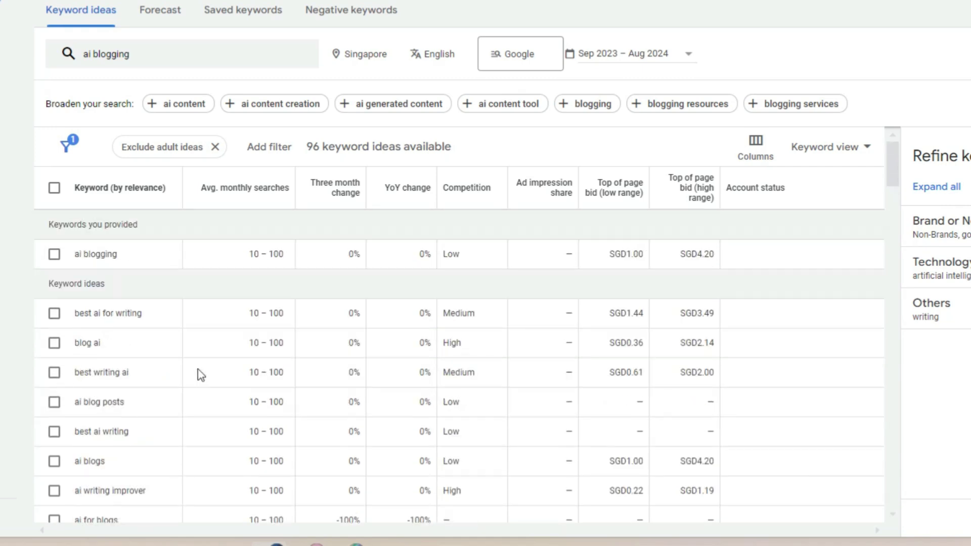
pyautogui.click(251, 191)
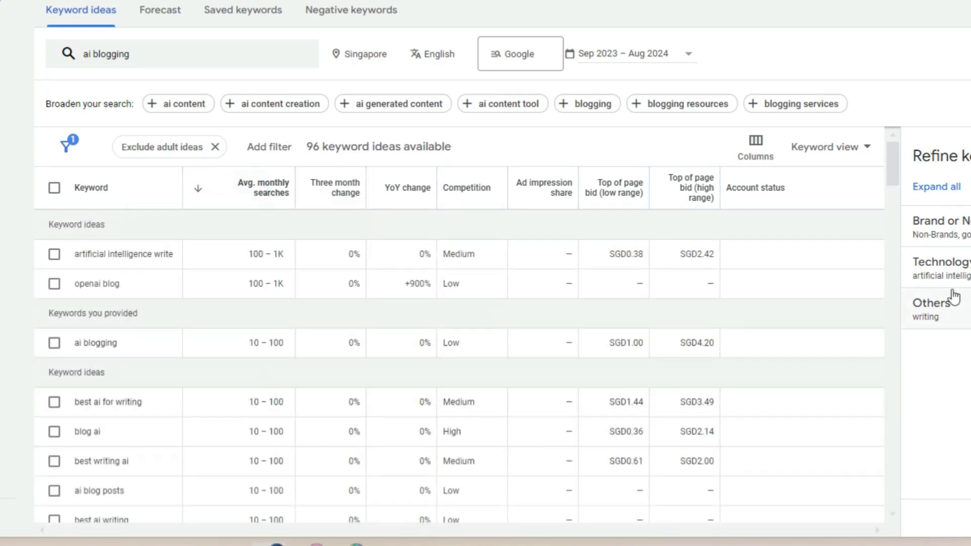
pyautogui.moveTo(272, 201)
# Examine the average monthly search range of the keyword "artificial intelligence write".
pyautogui.moveTo(268, 252); pyautogui.dragTo(293, 256)
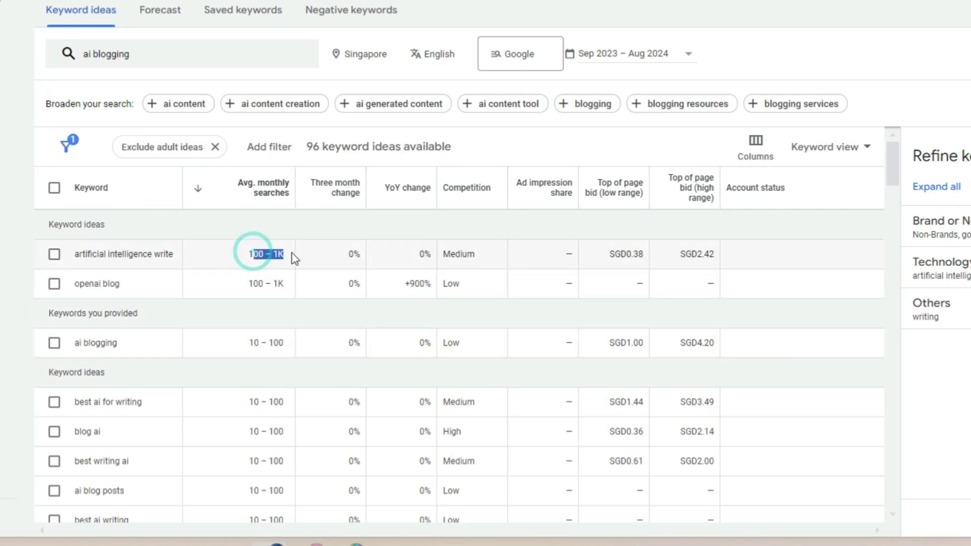
pyautogui.moveTo(177, 254); pyautogui.dragTo(96, 253)
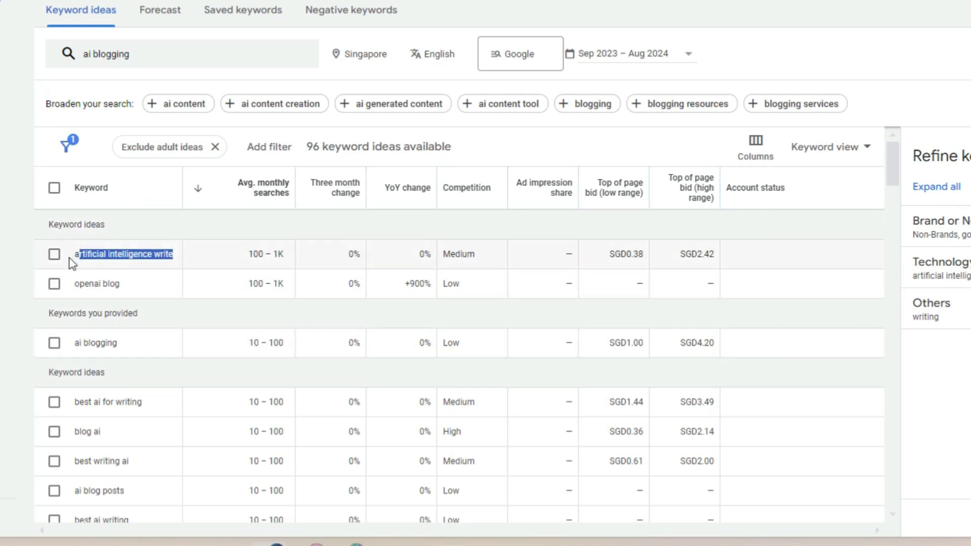
pyautogui.moveTo(246, 253); pyautogui.dragTo(283, 258)
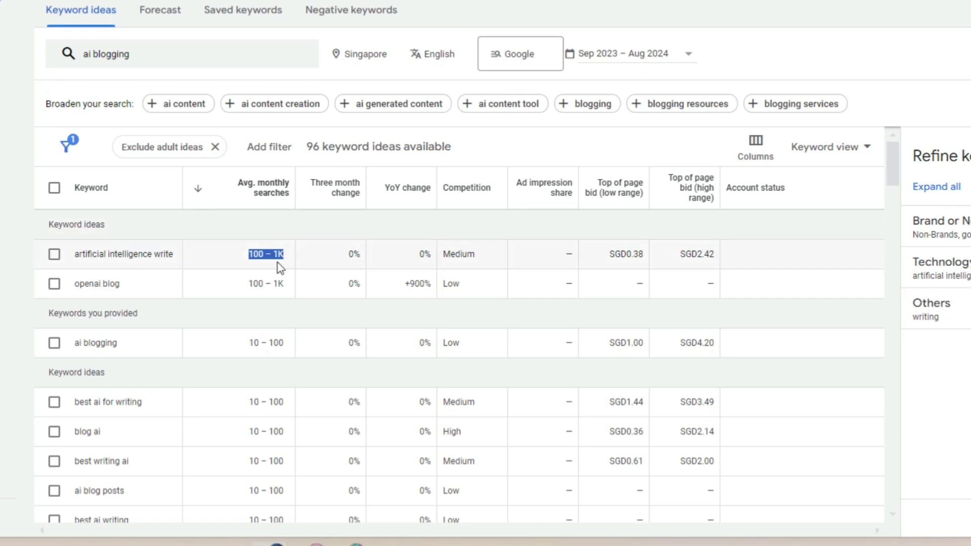
# View the keyword plan's location targeting and leave it without making changes.
pyautogui.click(374, 54)
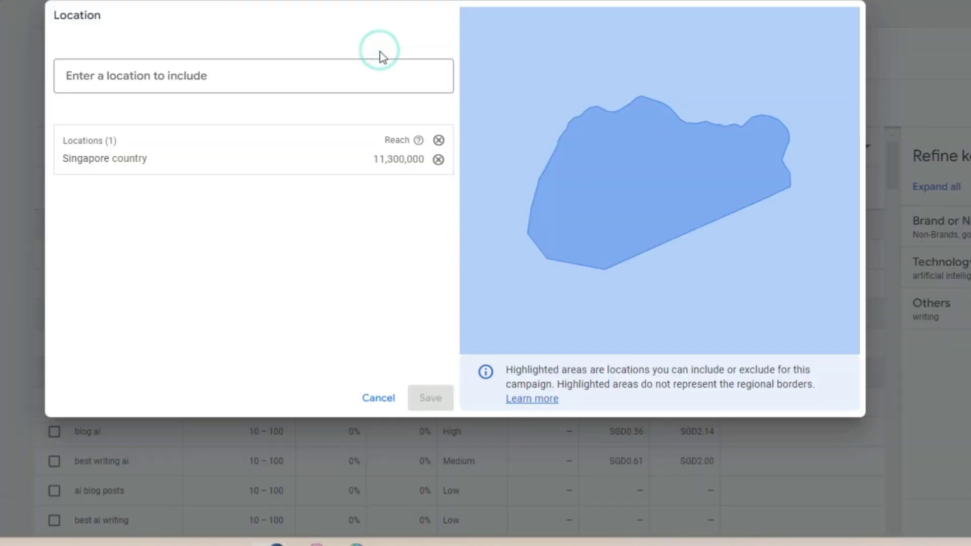
pyautogui.click(381, 400)
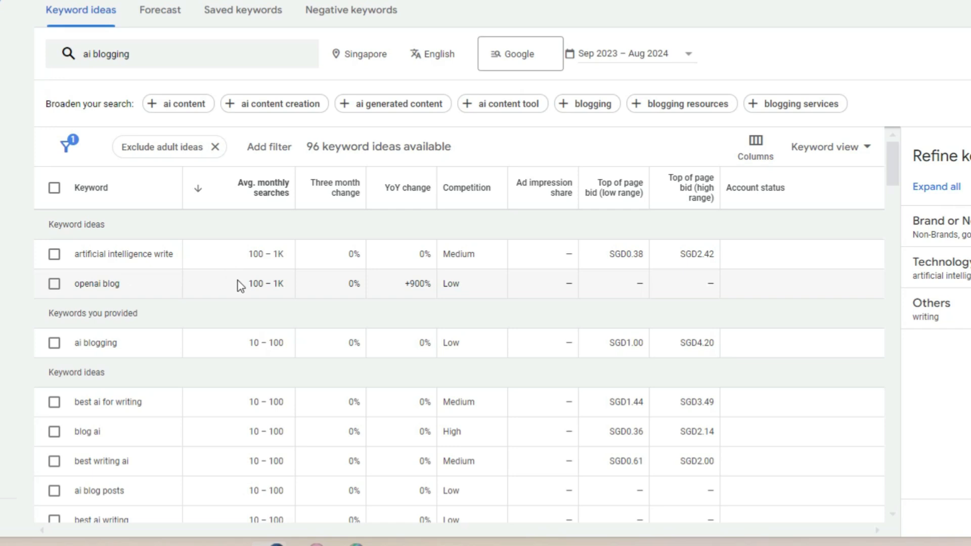
# Check the monthly searches for "openai blog" and the high-range top-of-page bids of the listed keywords.
pyautogui.moveTo(260, 285); pyautogui.dragTo(284, 282)
pyautogui.doubleClick(686, 255)
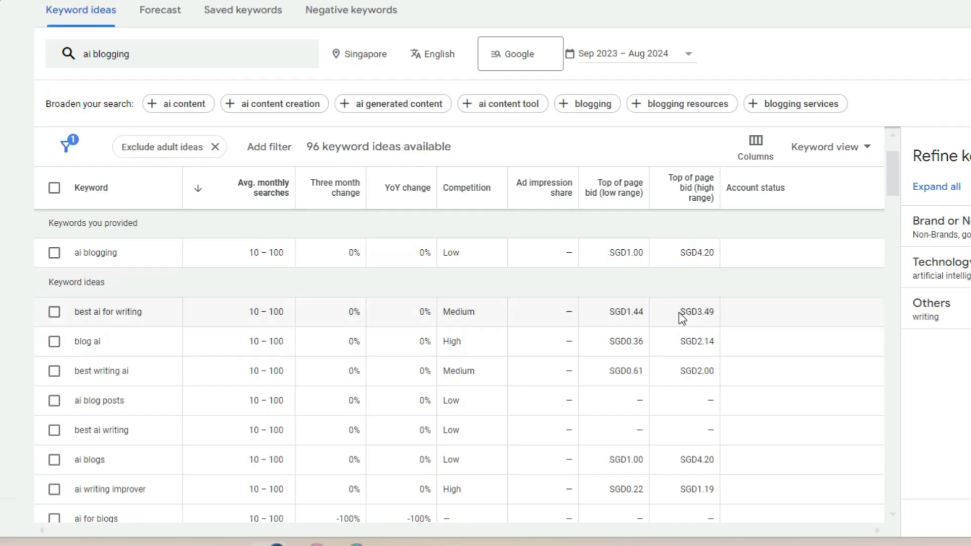
pyautogui.moveTo(680, 312); pyautogui.dragTo(725, 312)
pyautogui.click(728, 310)
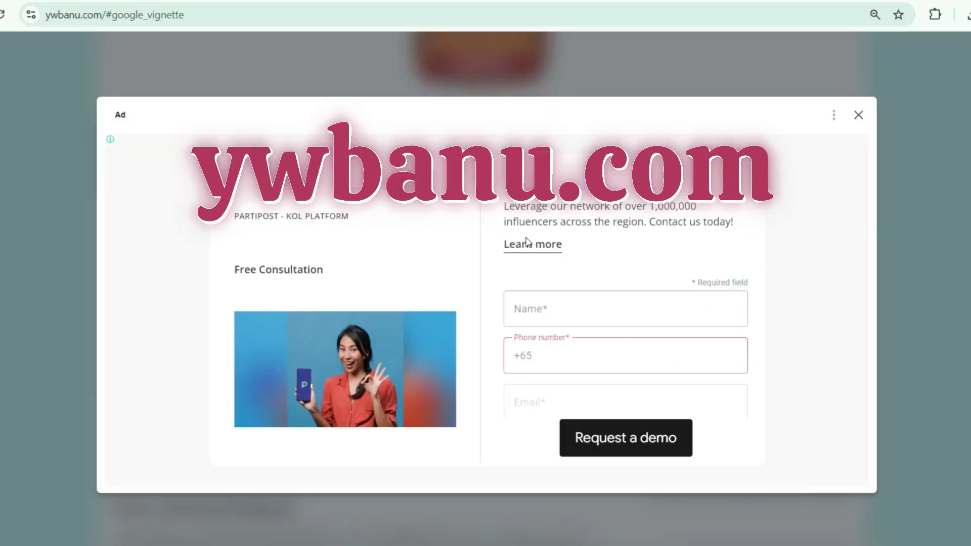
# On ywbanu.com, dismiss the full-page ad and read through the 10-Day Blogging Masterclass table of contents.
pyautogui.click(859, 117)
pyautogui.scroll(-7, 414, 302)
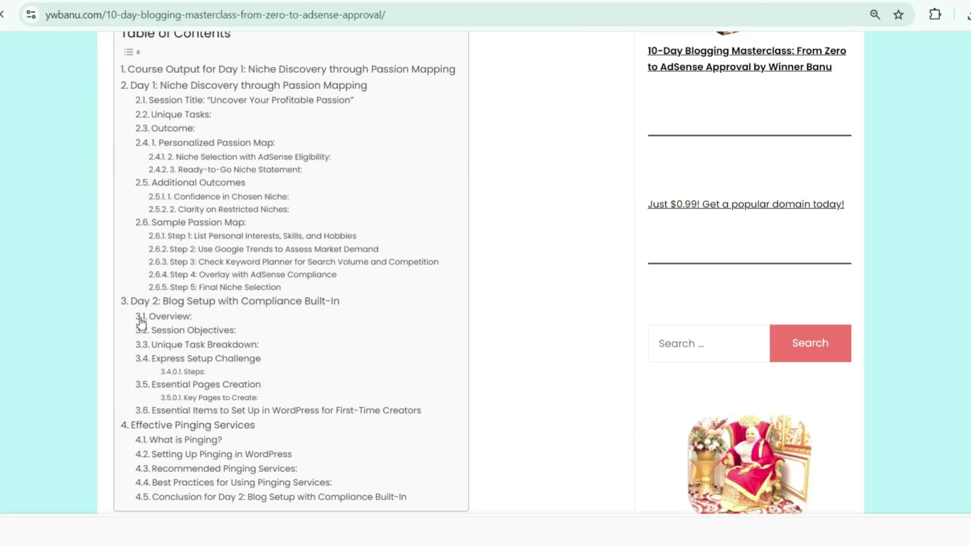
pyautogui.scroll(-1, 299, 384)
pyautogui.scroll(-4, 300, 384)
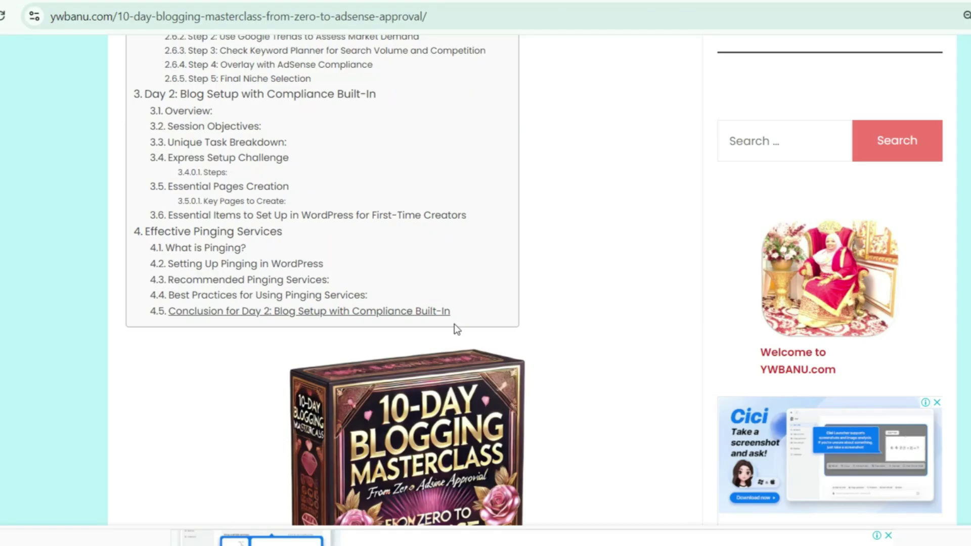
pyautogui.scroll(-2, 723, 516)
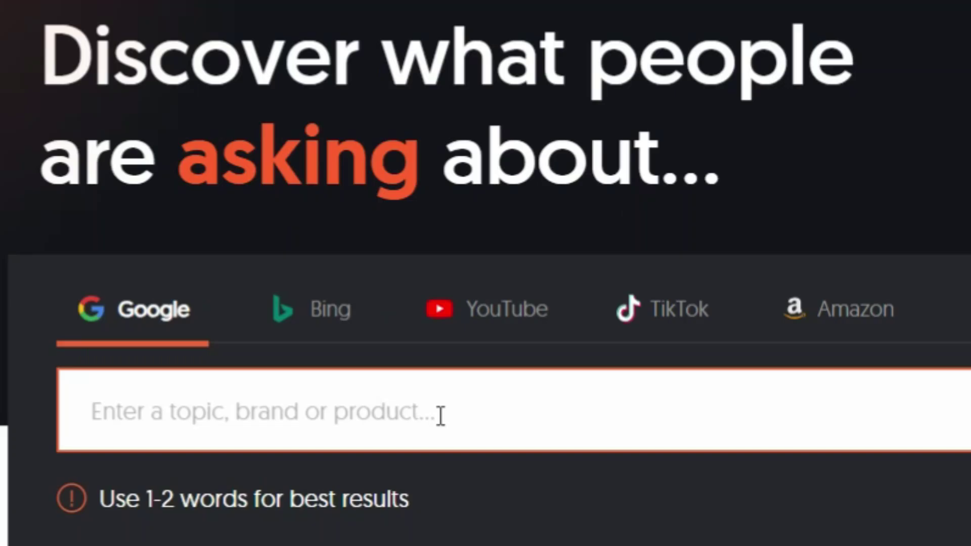
# In AnswerThePublic, search Google questions for the topic "ai blogging".
pyautogui.click(289, 367)
pyautogui.write('ai bloggi')
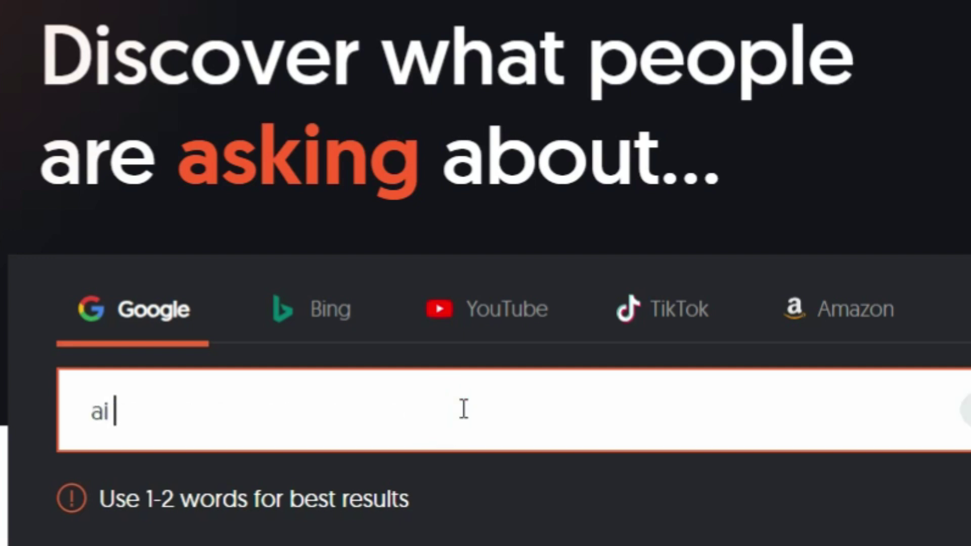
pyautogui.write('ng')
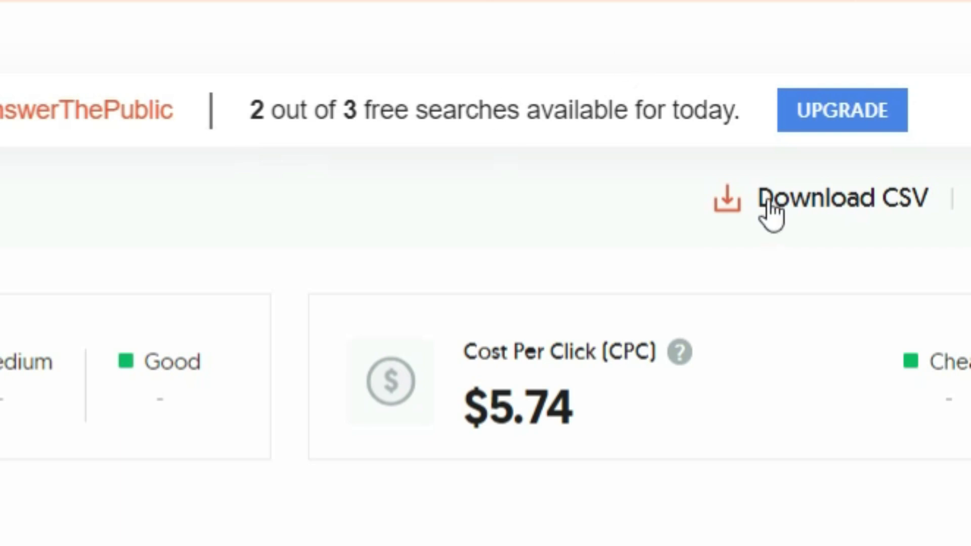
# Check the number of free AnswerThePublic searches available for today.
pyautogui.moveTo(315, 110); pyautogui.dragTo(676, 109)
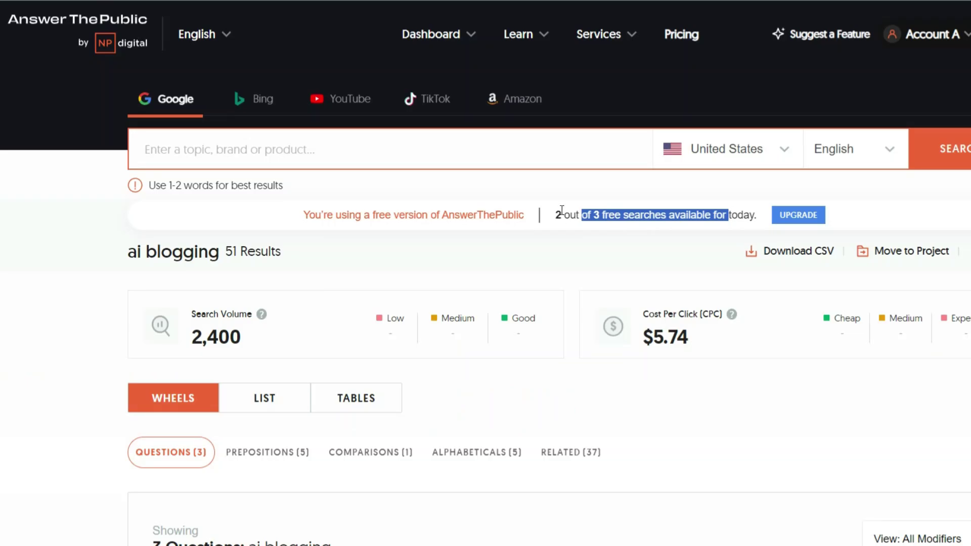
pyautogui.moveTo(562, 212); pyautogui.dragTo(686, 207)
pyautogui.scroll(-2, 621, 282)
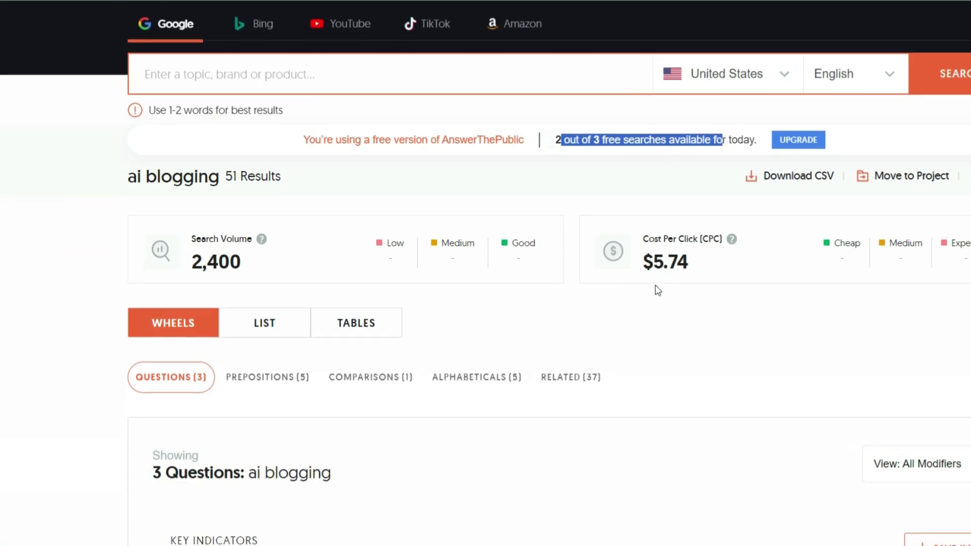
# Examine the search volume and cost per click reported for "ai blogging".
pyautogui.moveTo(124, 175); pyautogui.dragTo(221, 194)
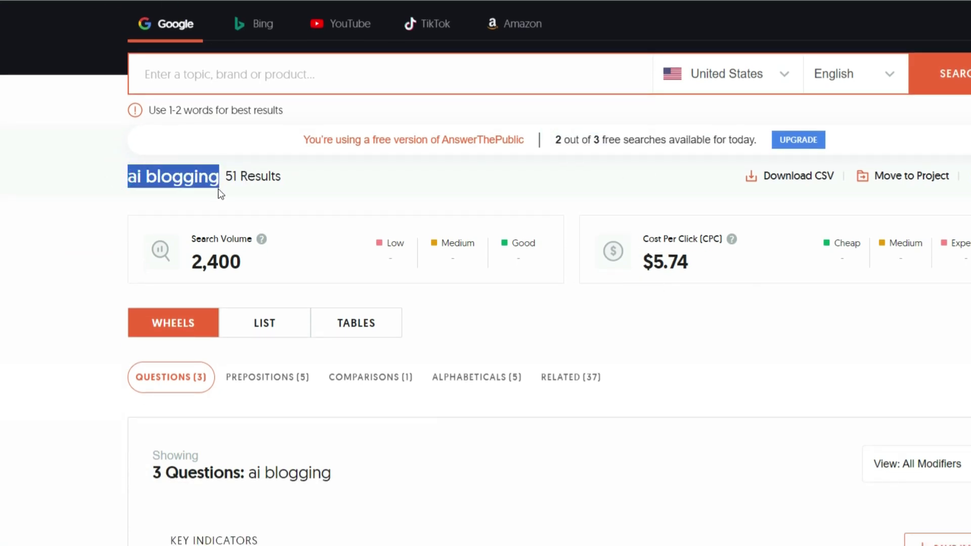
pyautogui.doubleClick(253, 260)
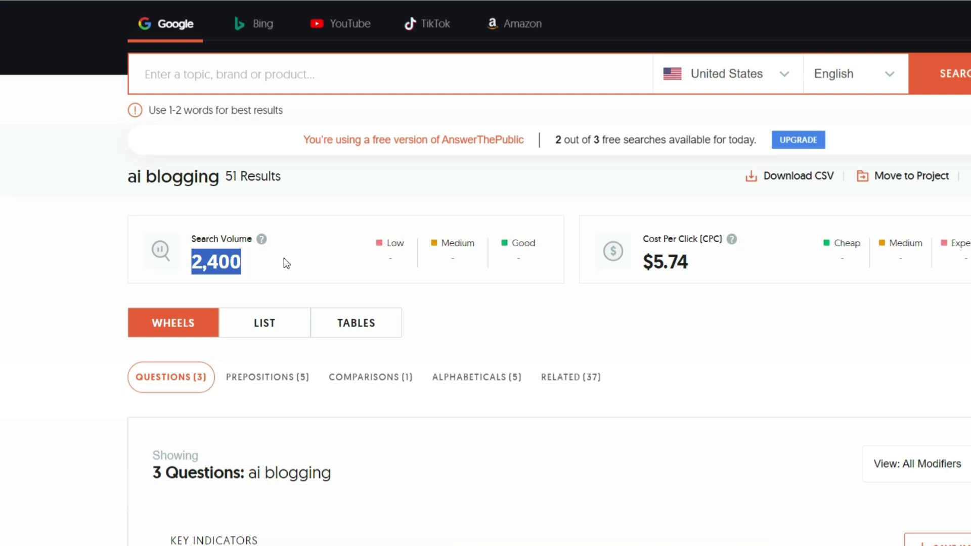
pyautogui.click(351, 184)
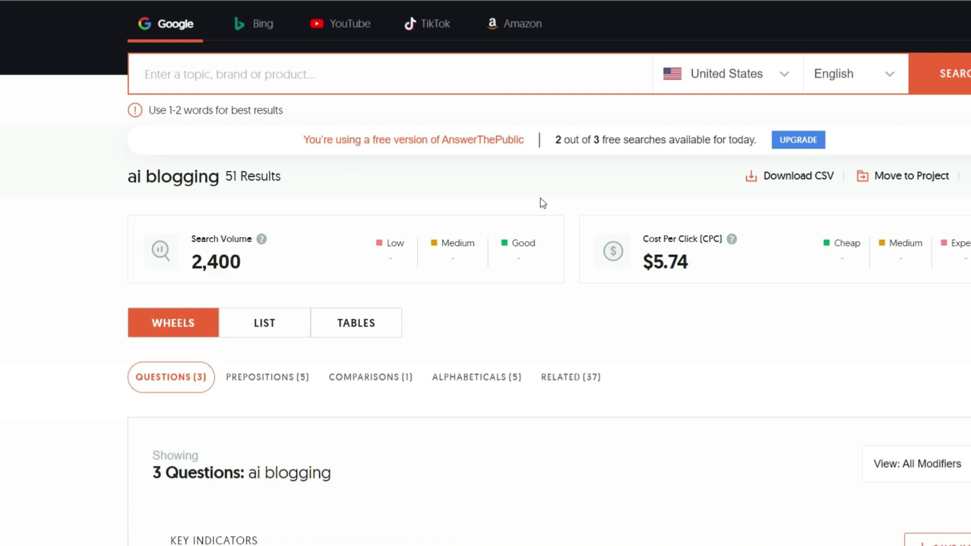
pyautogui.moveTo(642, 261); pyautogui.dragTo(708, 260)
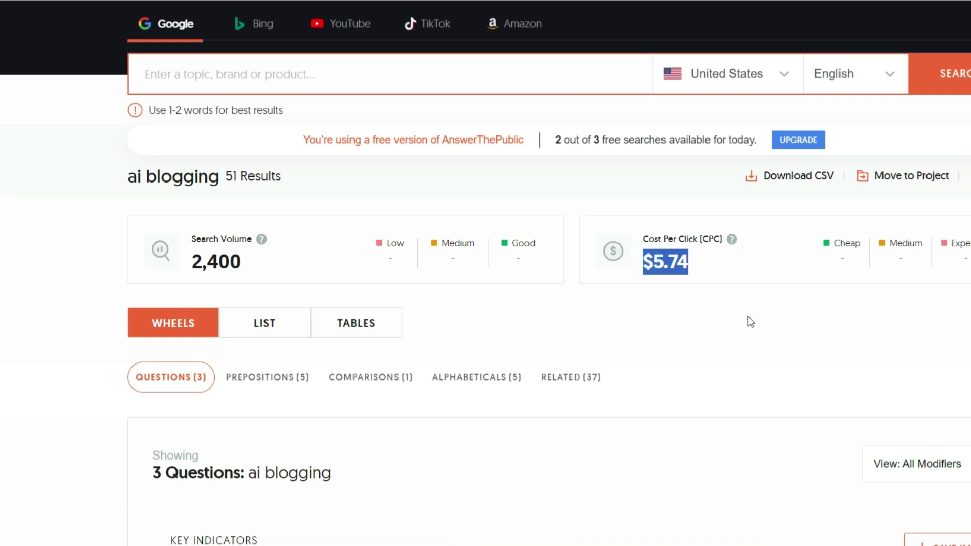
# Examine the Questions wheel for "ai blogging", reading each question around it.
pyautogui.scroll(-3, 741, 284)
pyautogui.scroll(-3, 295, 160)
pyautogui.scroll(2, 286, 184)
pyautogui.scroll(-5, 364, 204)
pyautogui.scroll(-3, 400, 208)
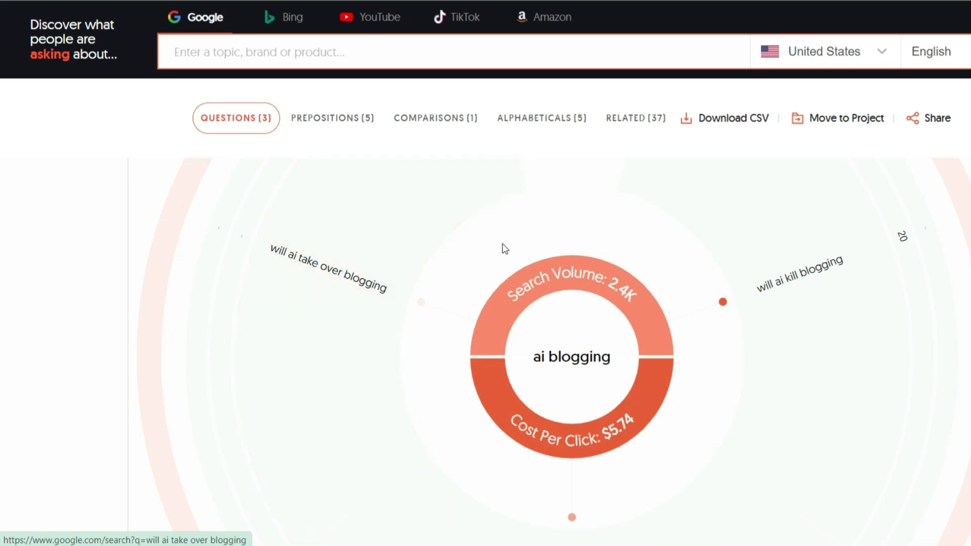
pyautogui.scroll(-5, 824, 277)
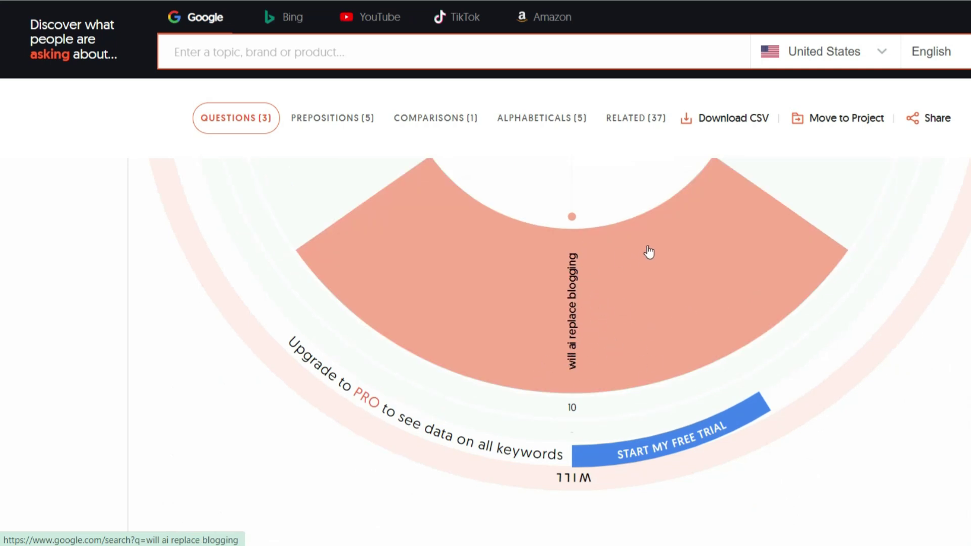
pyautogui.scroll(1, 705, 243)
pyautogui.scroll(4, 705, 244)
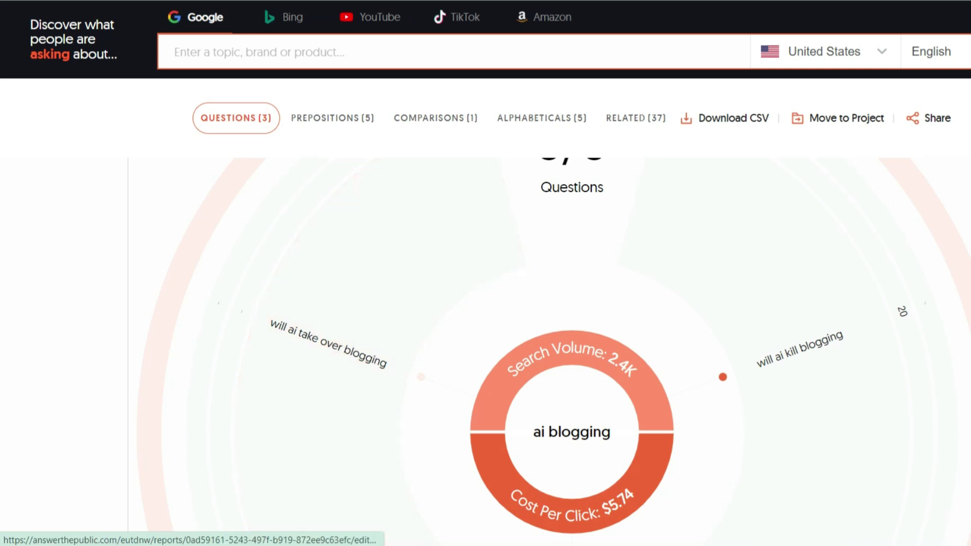
pyautogui.scroll(-1, 455, 319)
pyautogui.scroll(5, 475, 338)
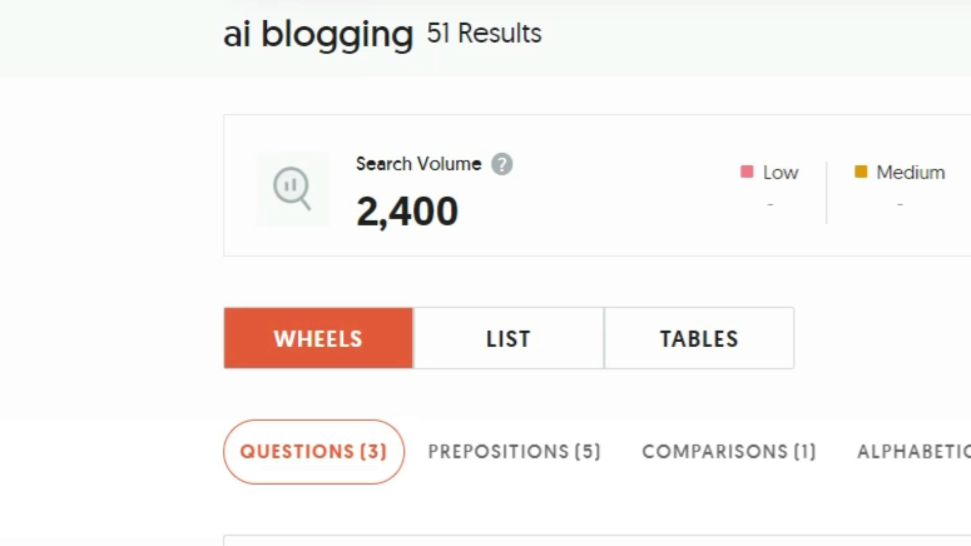
pyautogui.scroll(-5, 513, 284)
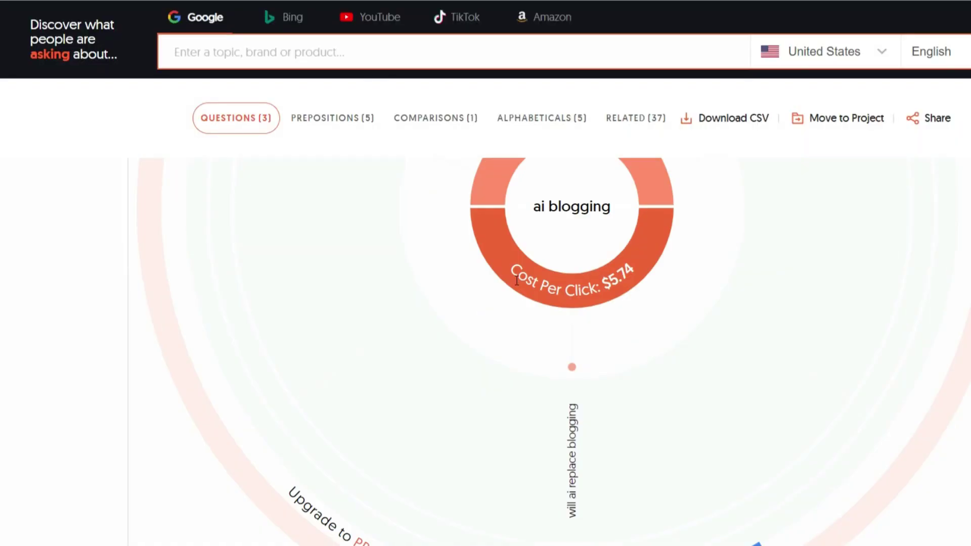
pyautogui.scroll(5, 634, 273)
# Examine the Prepositions wheel for "ai blogging", reading each phrase with its search volume and cost per click.
pyautogui.scroll(-3, 672, 447)
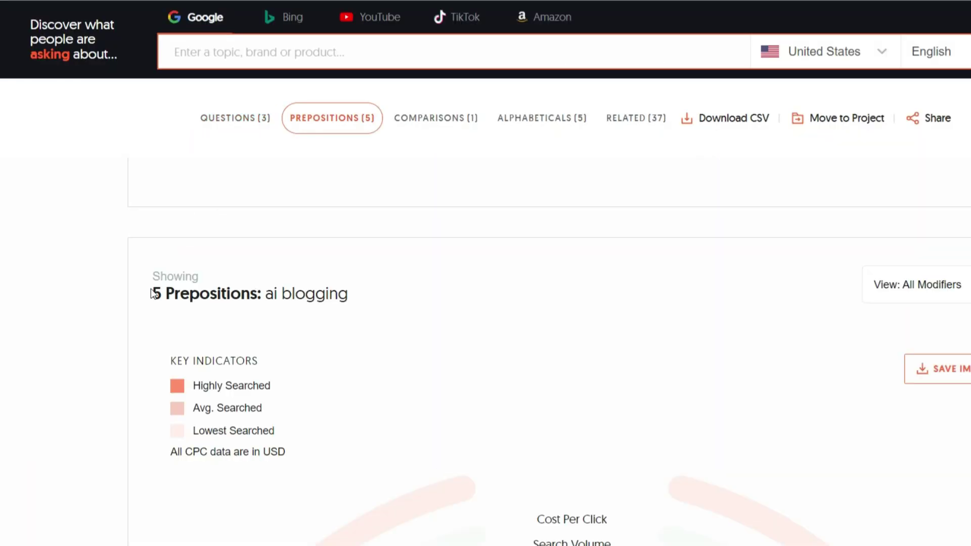
pyautogui.scroll(-3, 230, 268)
pyautogui.scroll(-6, 230, 268)
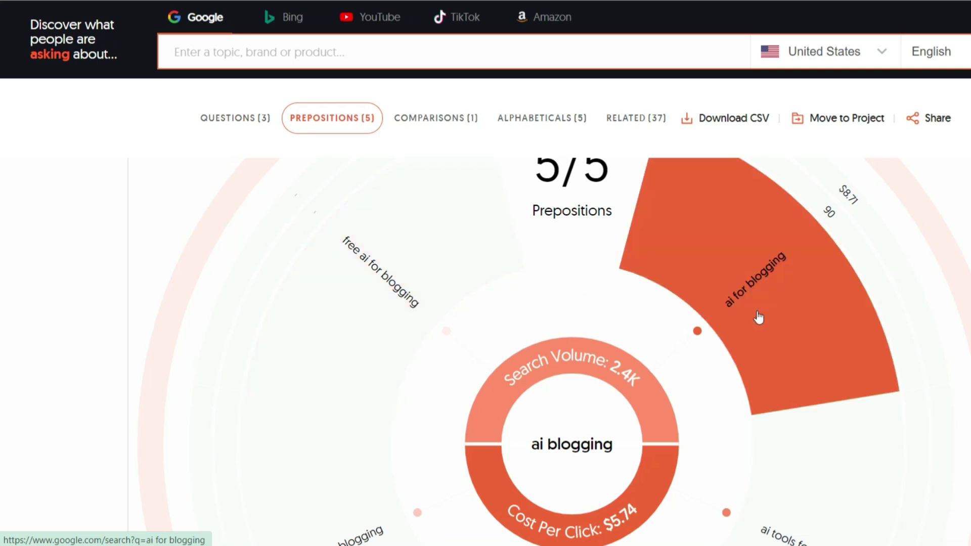
pyautogui.scroll(-3, 809, 303)
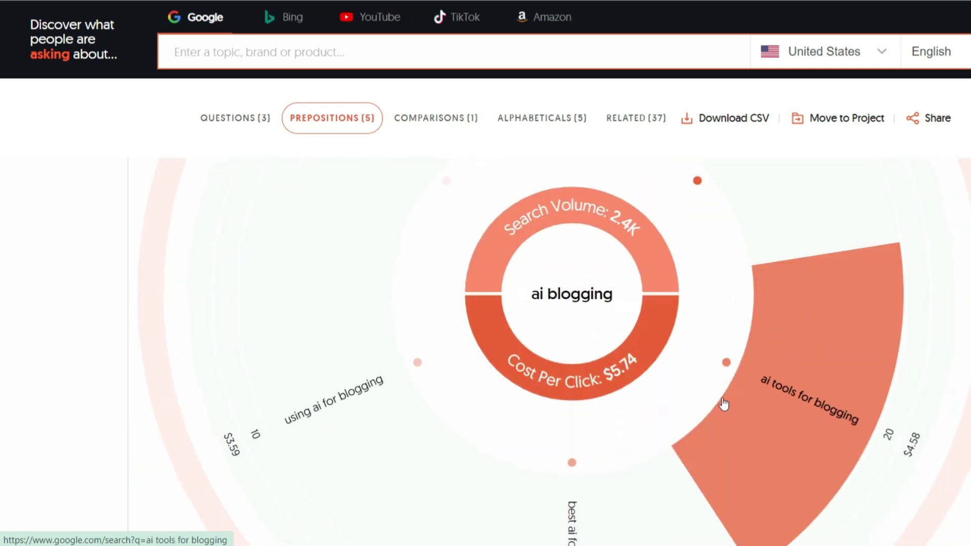
pyautogui.scroll(-2, 779, 391)
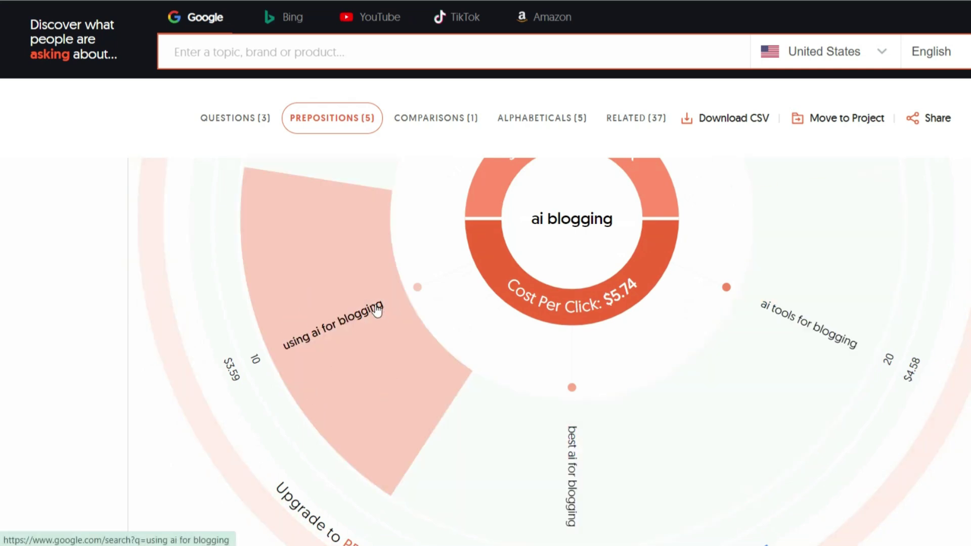
pyautogui.scroll(-3, 336, 319)
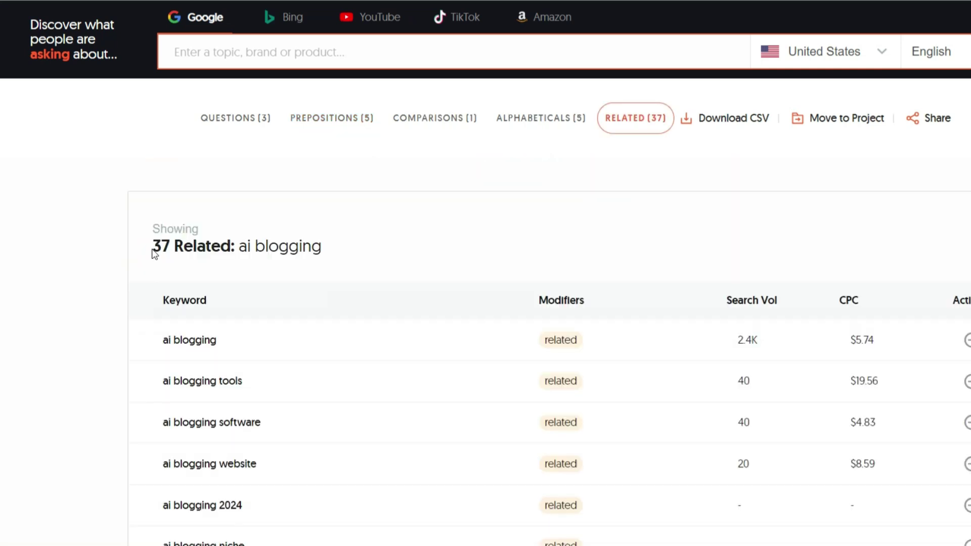
# Examine the related keywords table for "ai blogging", highlighting "make money with ai blogging" and "ai blogging website".
pyautogui.moveTo(154, 254); pyautogui.dragTo(370, 252)
pyautogui.scroll(-3, 397, 247)
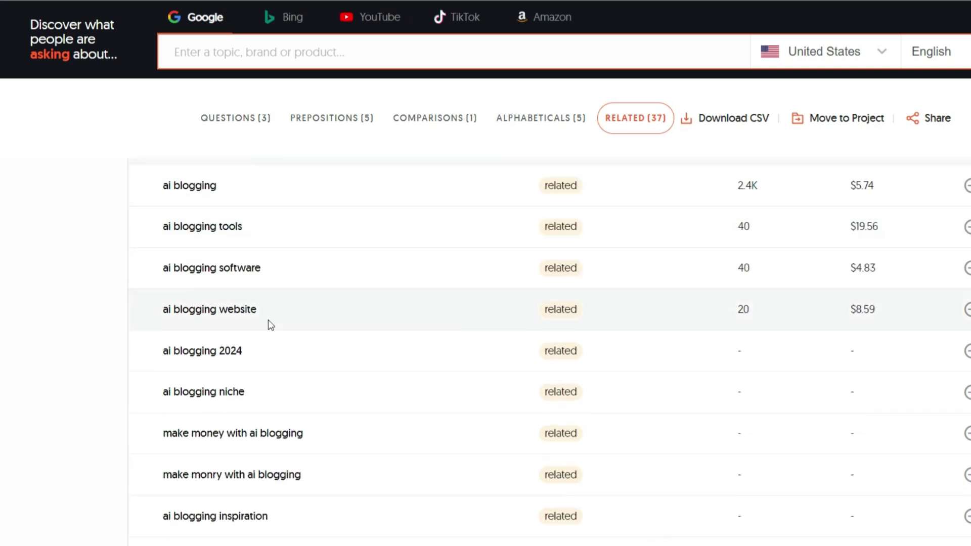
pyautogui.scroll(-2, 212, 388)
pyautogui.moveTo(148, 361); pyautogui.dragTo(329, 365)
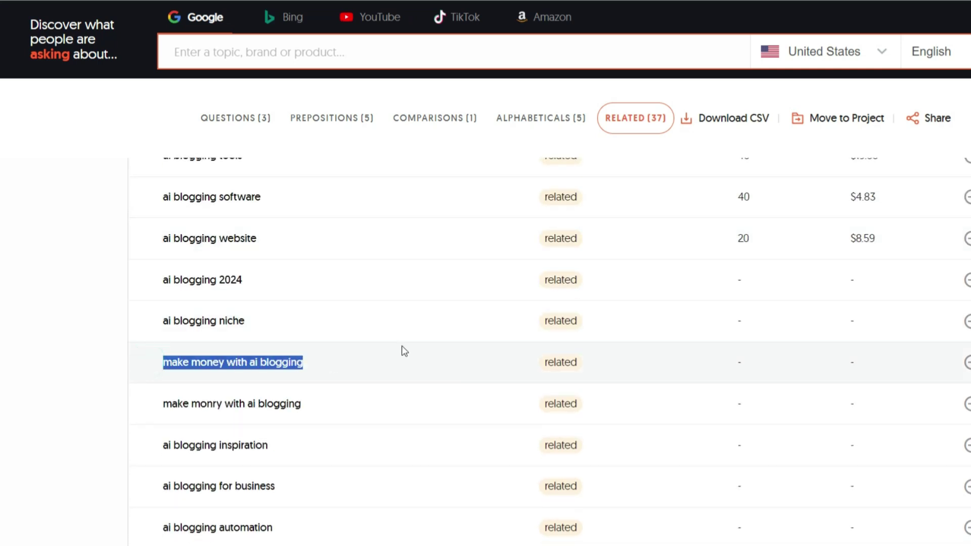
pyautogui.scroll(3, 252, 374)
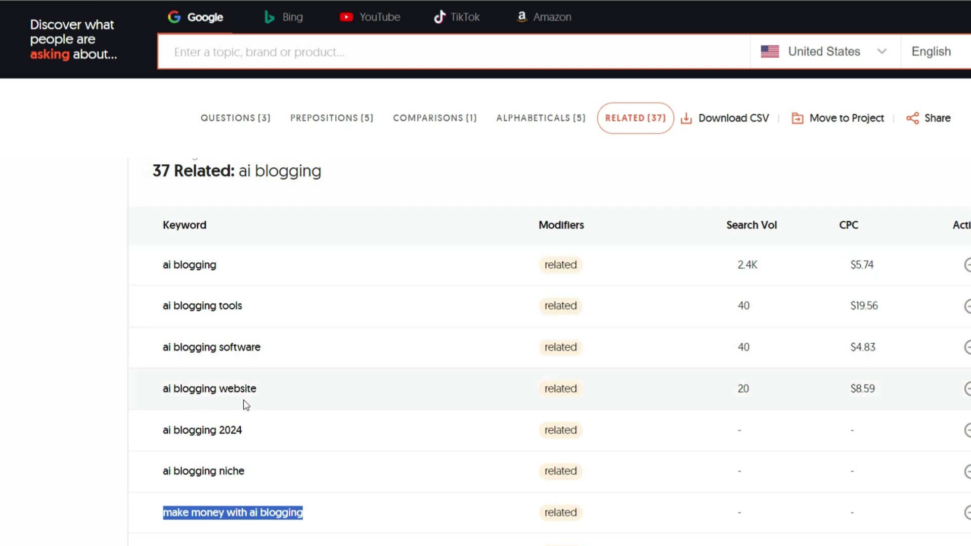
pyautogui.moveTo(154, 389); pyautogui.dragTo(287, 389)
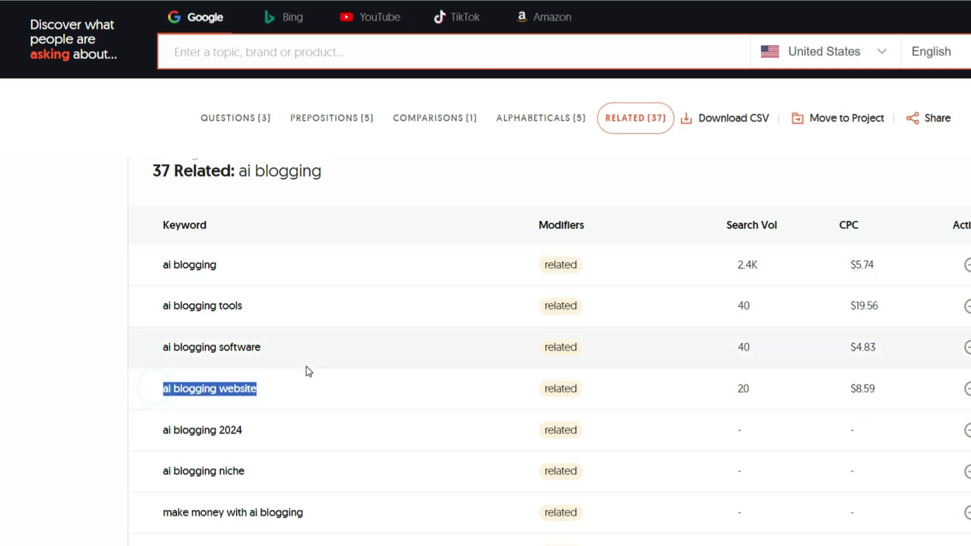
# Look through the rest of the related keywords, then review the Alphabeticals cards for "ai blogging".
pyautogui.scroll(1, 360, 348)
pyautogui.scroll(-3, 356, 358)
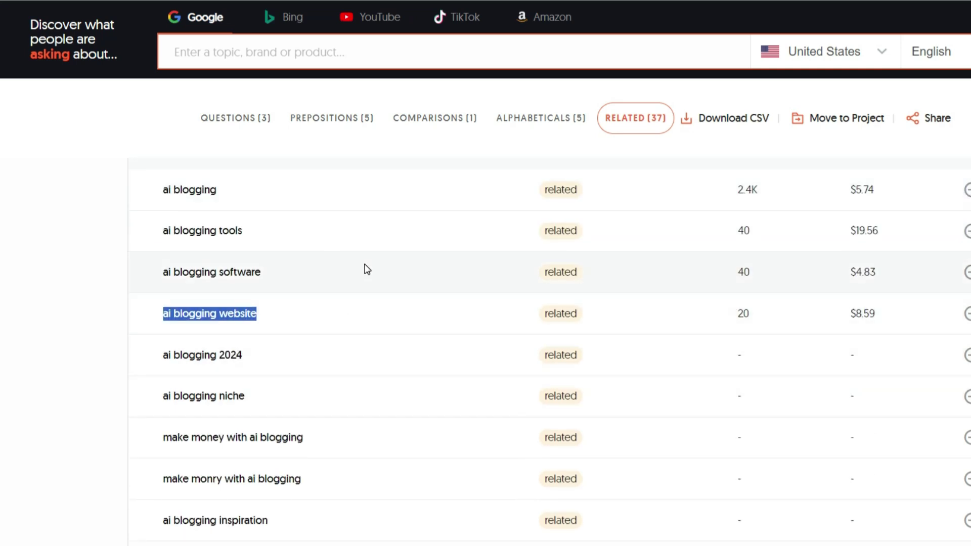
pyautogui.scroll(-15, 367, 269)
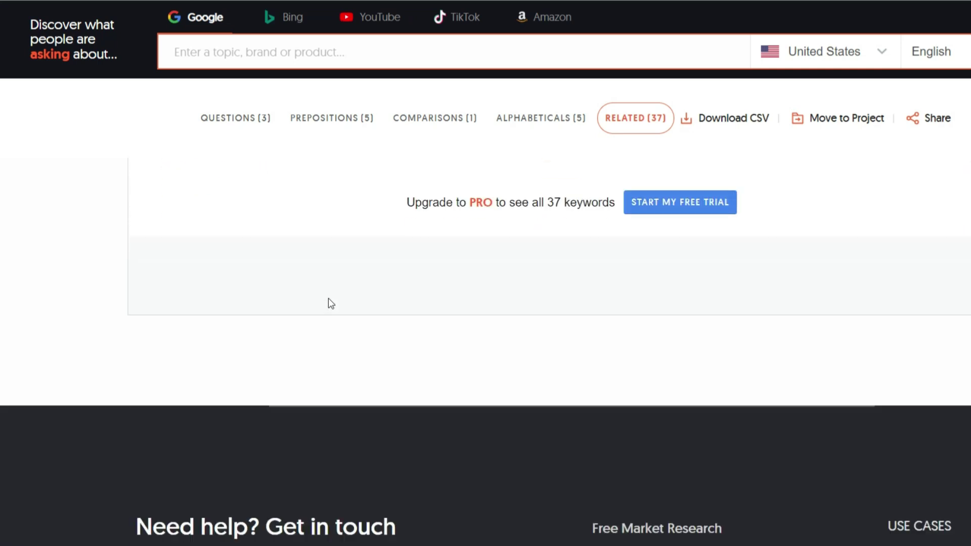
pyautogui.scroll(15, 531, 288)
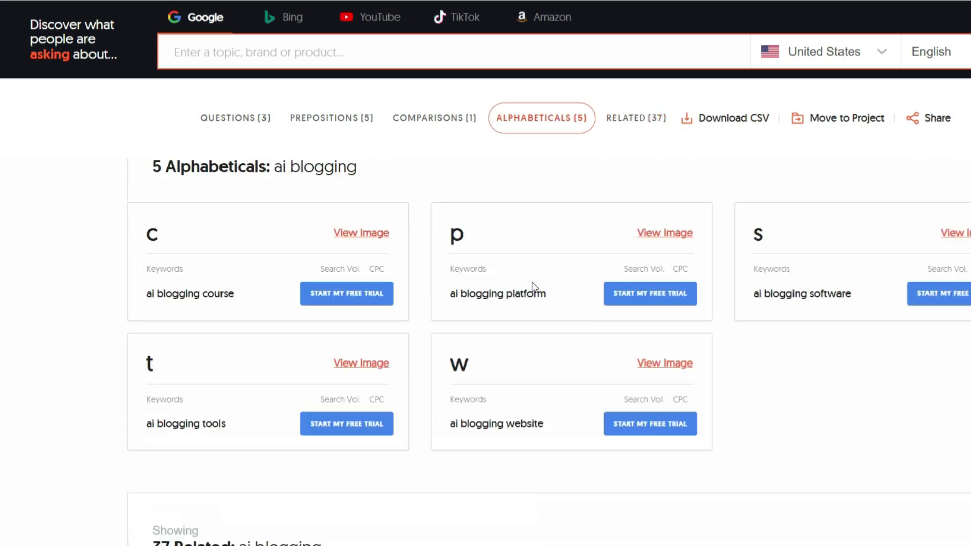
pyautogui.scroll(10, 532, 287)
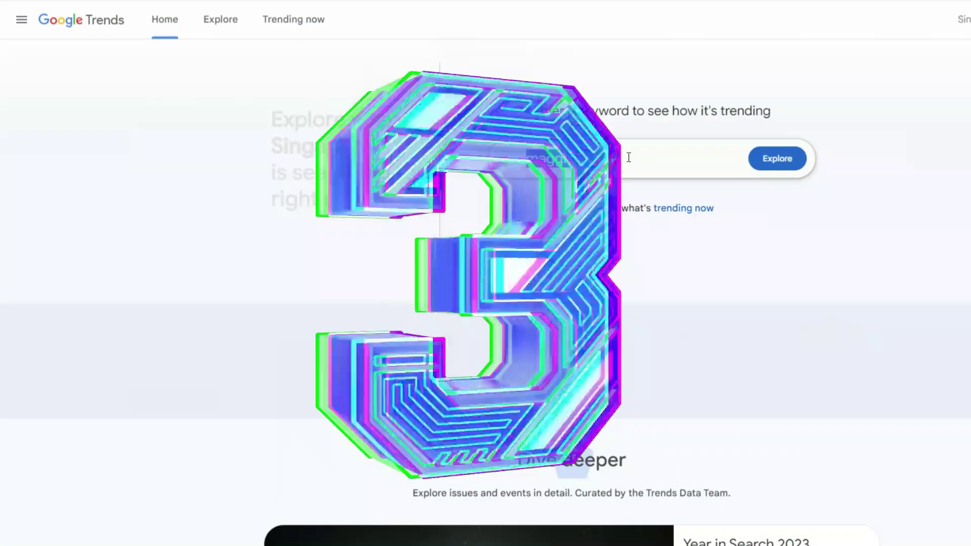
# In Google Trends, enter "ai blogging" as the keyword to explore.
pyautogui.click(546, 165)
pyautogui.write('ai')
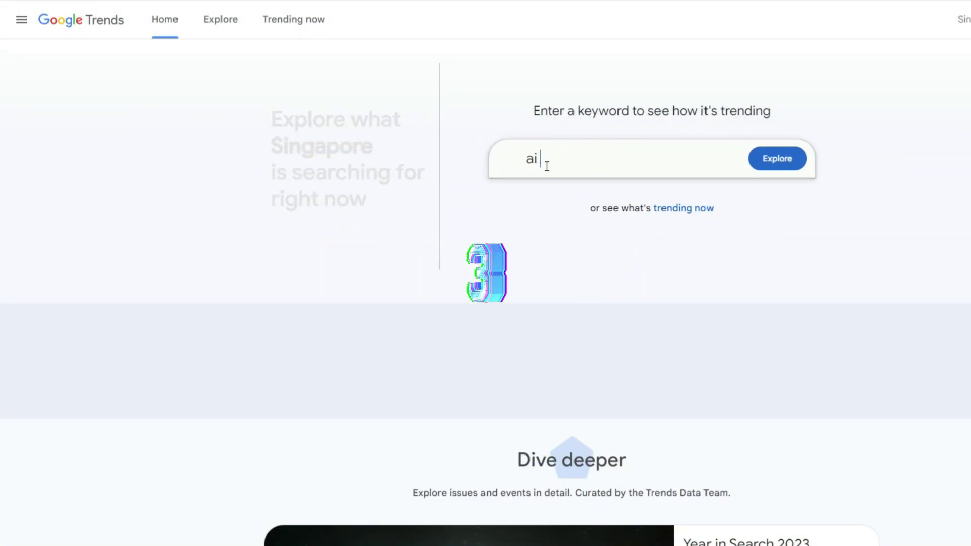
pyautogui.write(' blogging')
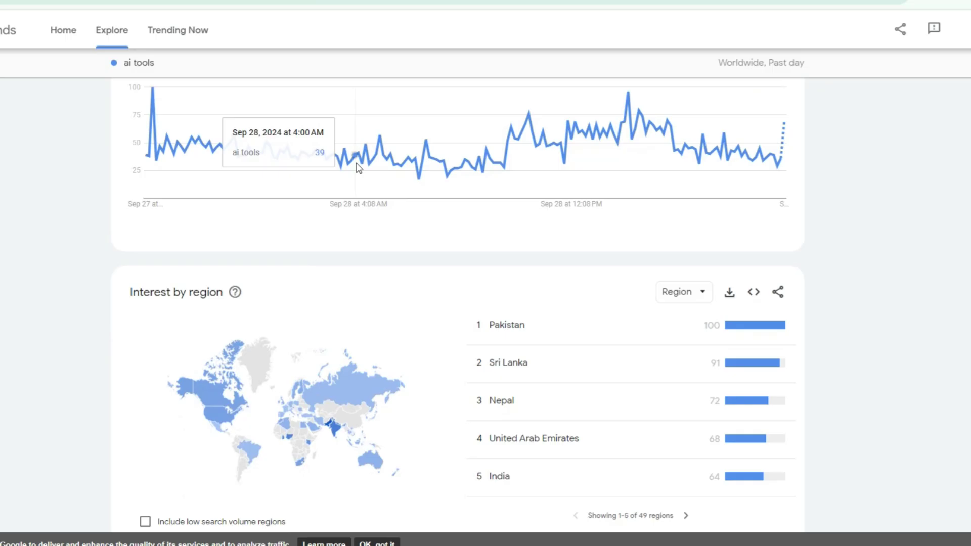
# Examine the worldwide past-day trend for "ai tools", including interest by region, rising related topics and related queries.
pyautogui.scroll(-5, 436, 203)
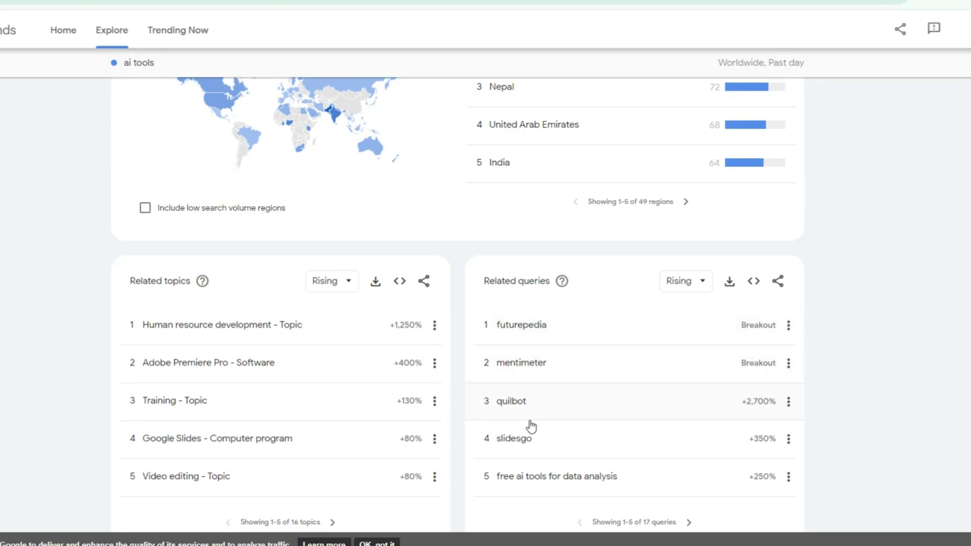
pyautogui.scroll(3, 410, 194)
pyautogui.scroll(8, 263, 138)
pyautogui.scroll(-10, 444, 204)
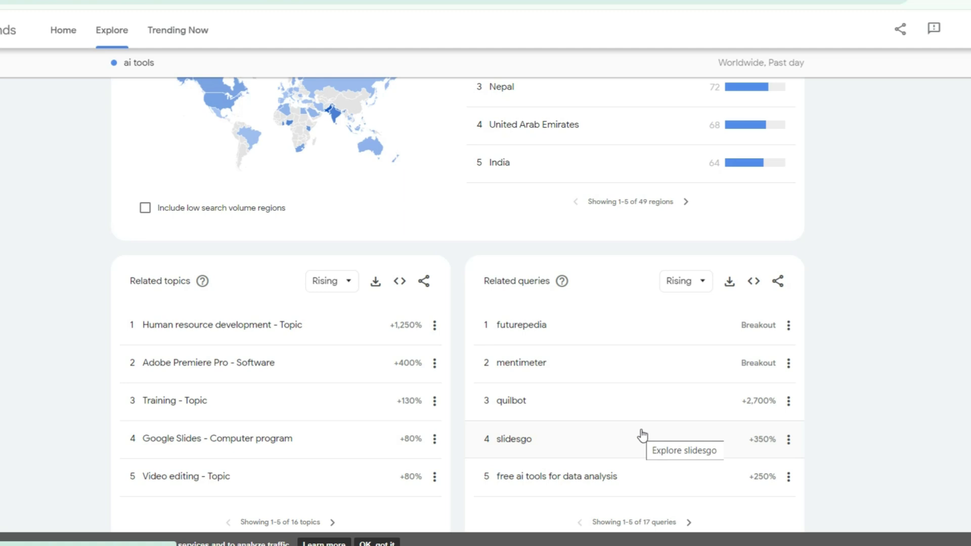
pyautogui.scroll(15, 381, 180)
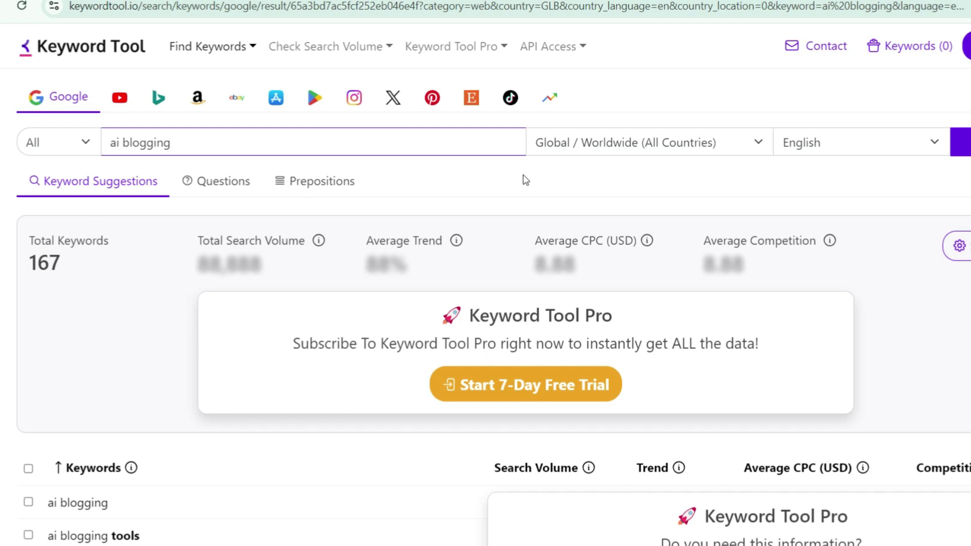
# In Keyword Tool, examine the Google keyword suggestions for "ai blogging" and the data columns beside them.
pyautogui.scroll(-5, 397, 284)
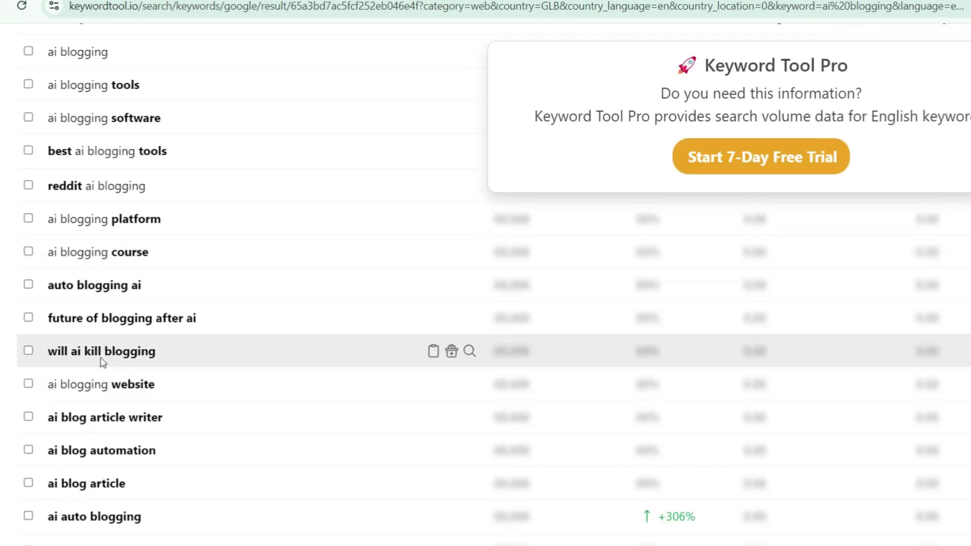
pyautogui.scroll(-5, 145, 408)
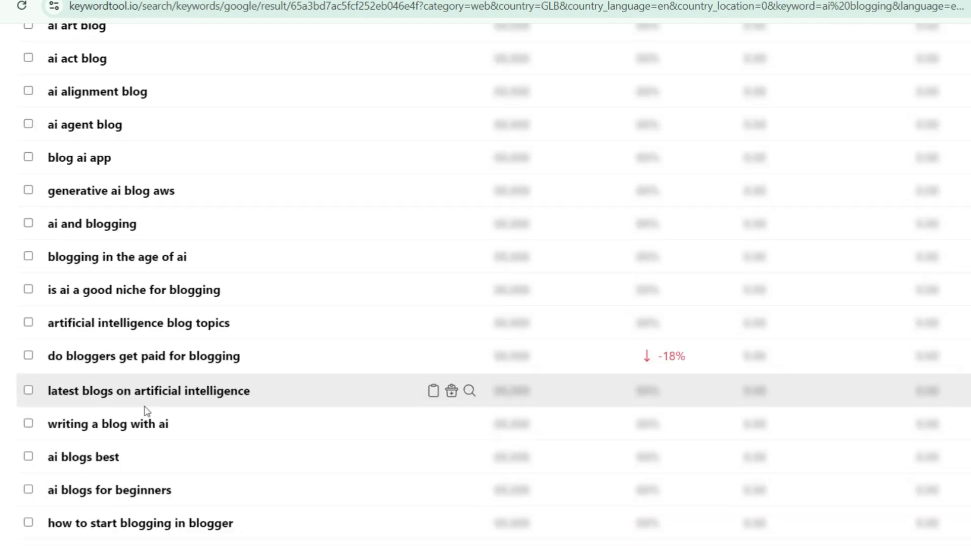
pyautogui.scroll(-1, 102, 485)
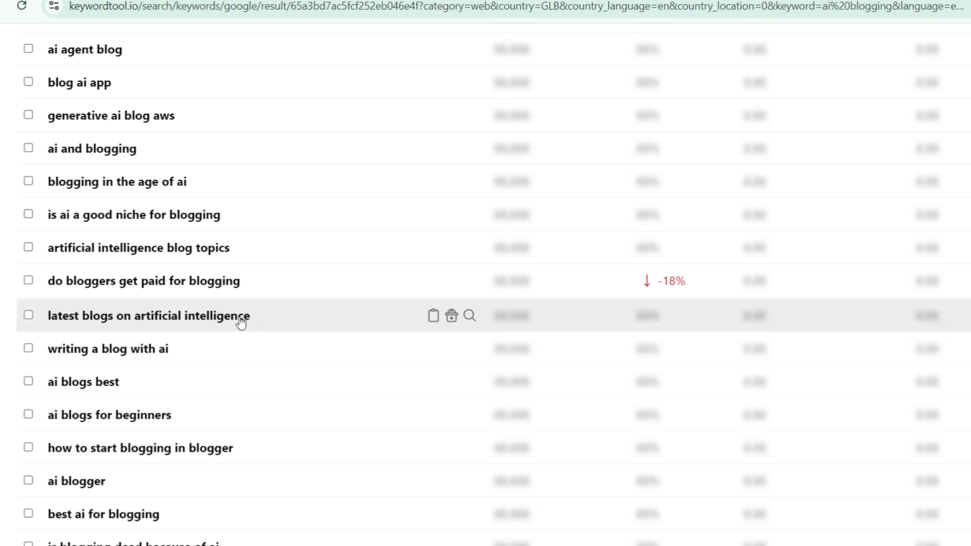
pyautogui.scroll(10, 263, 293)
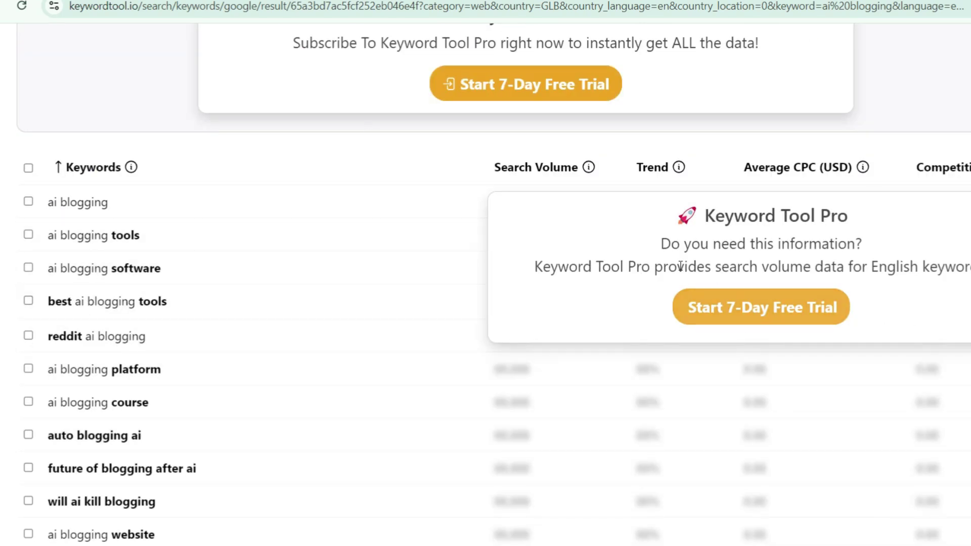
pyautogui.scroll(1, 780, 343)
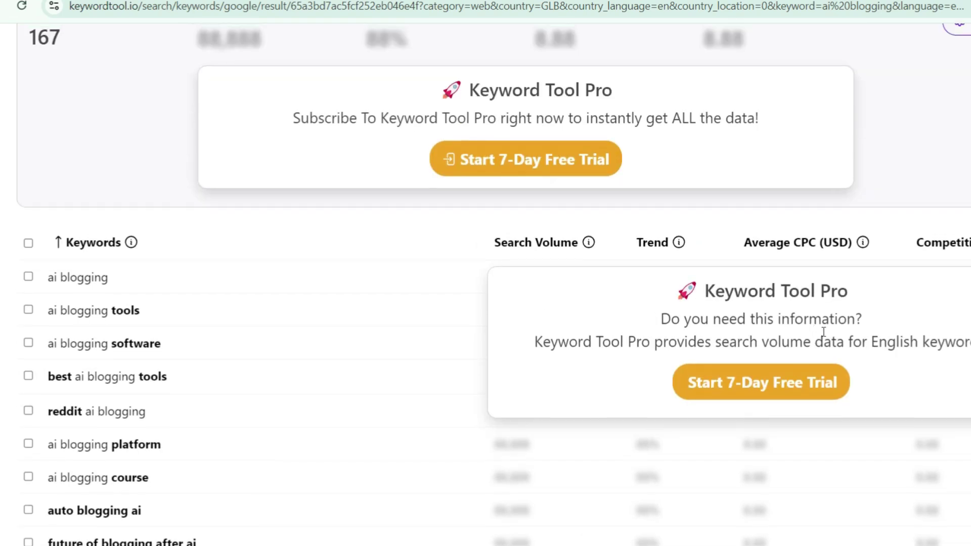
# Switch to the YouTube keyword suggestions for "ai blogging" and read through the list.
pyautogui.hotkey('alt', 'Left')
pyautogui.scroll(5, 485, 273)
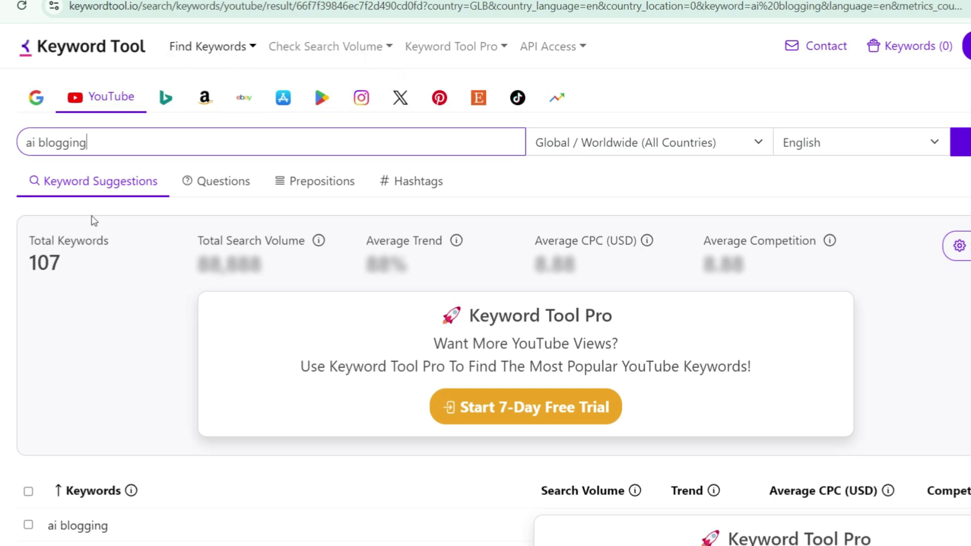
pyautogui.scroll(-4, 250, 336)
pyautogui.scroll(4, 93, 278)
pyautogui.scroll(-12, 184, 381)
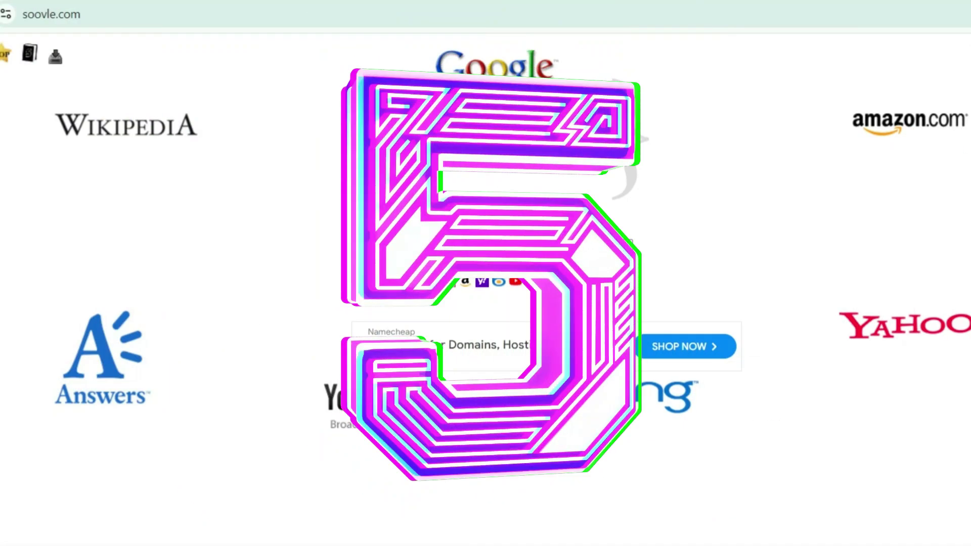
# In Soovle, look up "ai blogging" across the search engines and highlight the Google suggestions.
pyautogui.click(469, 244)
pyautogui.write('ai blogging')
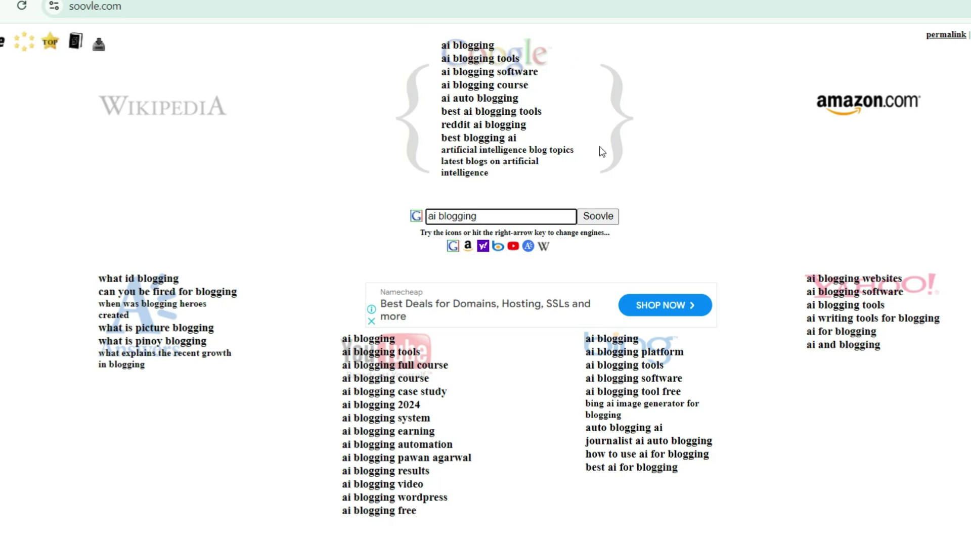
pyautogui.press('Up')
pyautogui.press('BackSpace')
pyautogui.moveTo(441, 42); pyautogui.dragTo(558, 176)
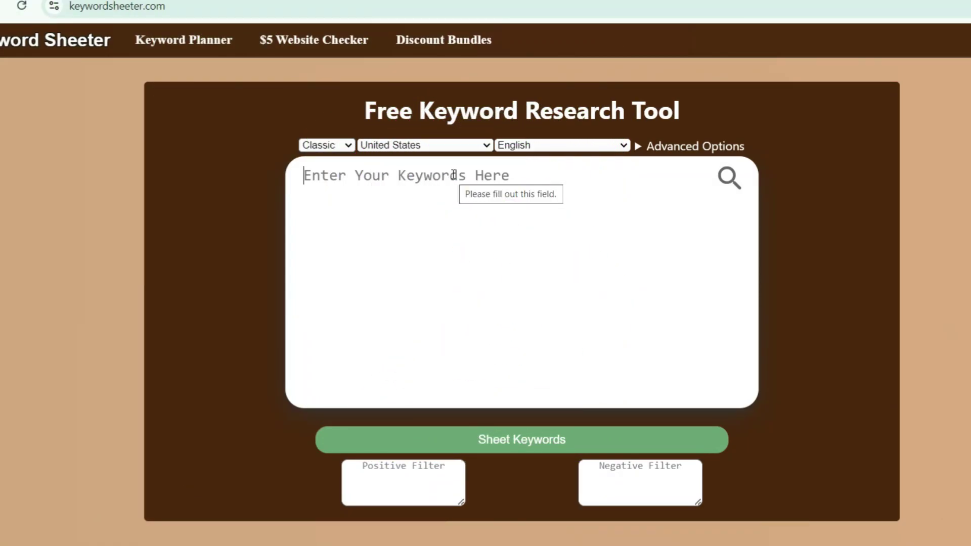
# In Keyword Sheeter, generate a list of keyword ideas from "ai blogging".
pyautogui.write('ai')
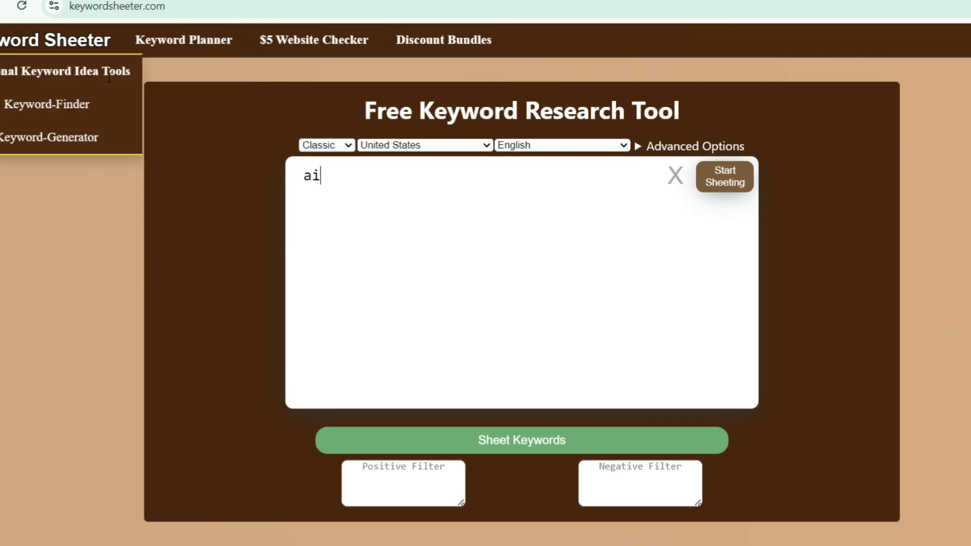
pyautogui.write(' blogging')
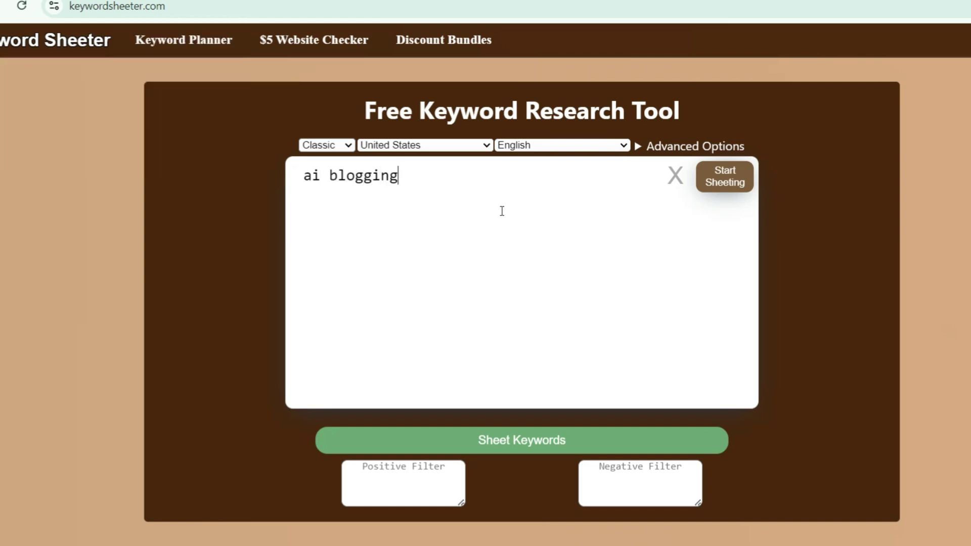
pyautogui.click(549, 440)
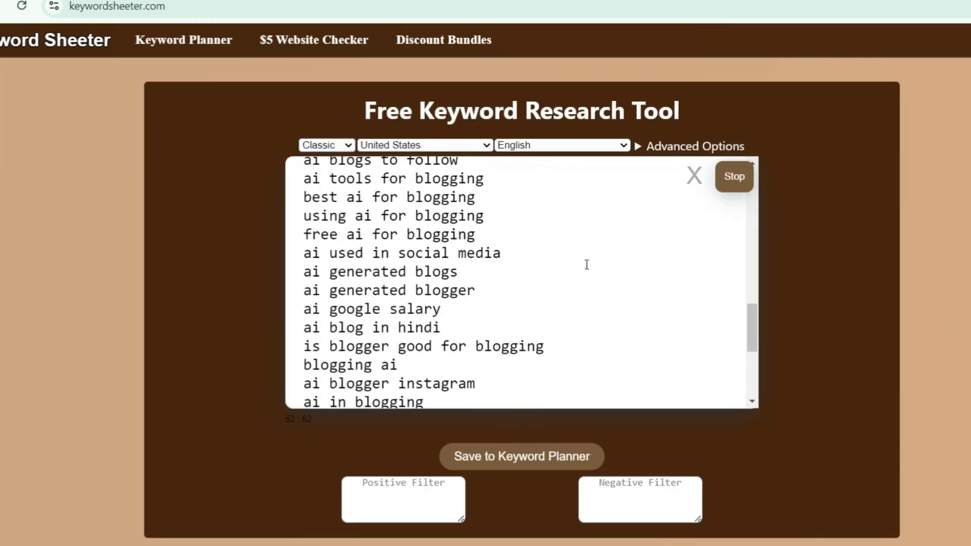
pyautogui.click(725, 183)
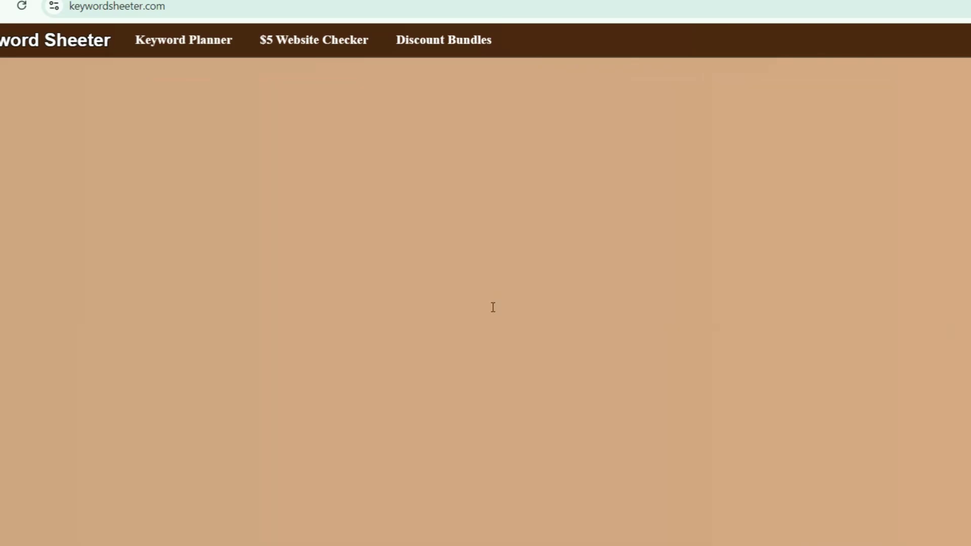
# Check the search mode and country options available for the keyword generation, keeping Classic and United States.
pyautogui.click(335, 145)
pyautogui.click(249, 171)
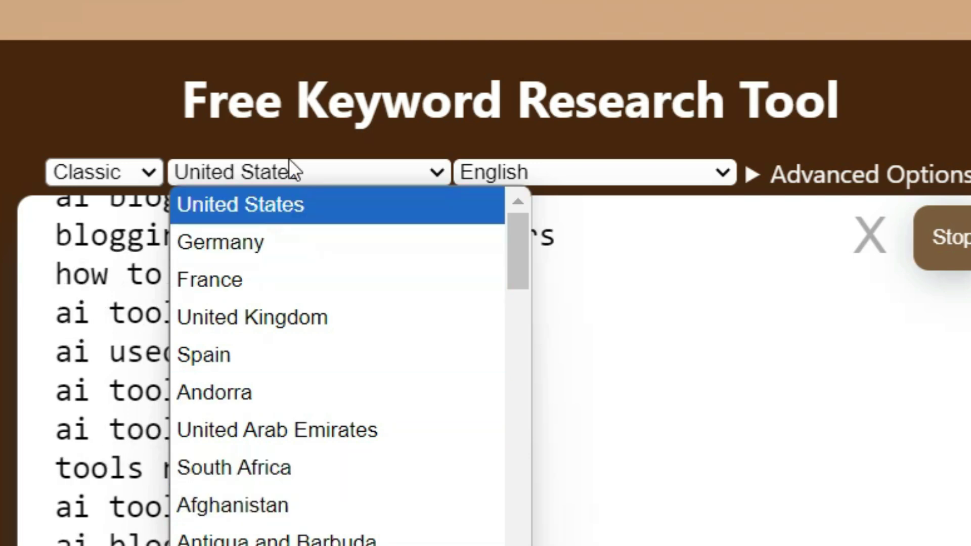
pyautogui.click(246, 122)
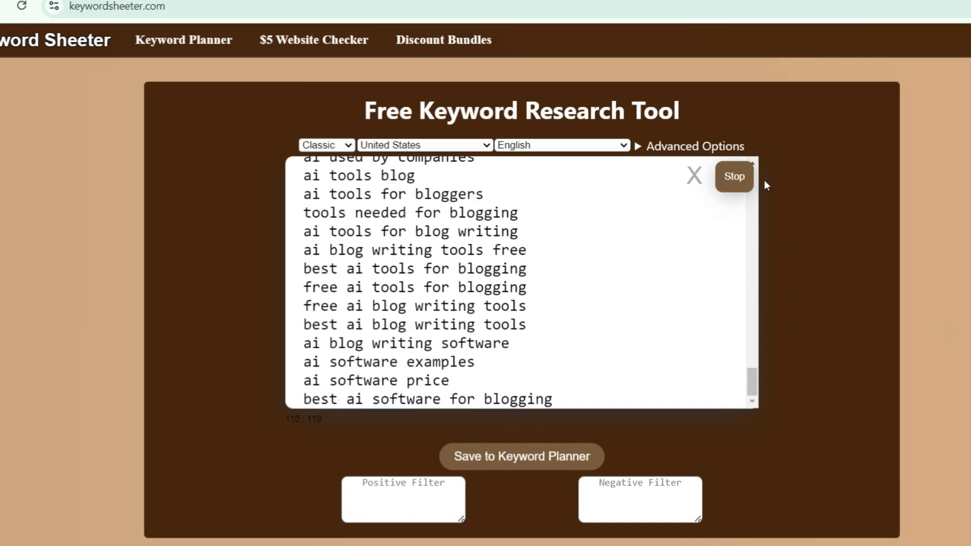
# Stop the keyword generation and review the collected ideas, highlighting entries such as "ai used in social media".
pyautogui.click(736, 176)
pyautogui.scroll(15, 506, 253)
pyautogui.moveTo(305, 240); pyautogui.dragTo(520, 244)
pyautogui.click(511, 262)
pyautogui.tripleClick(511, 262)
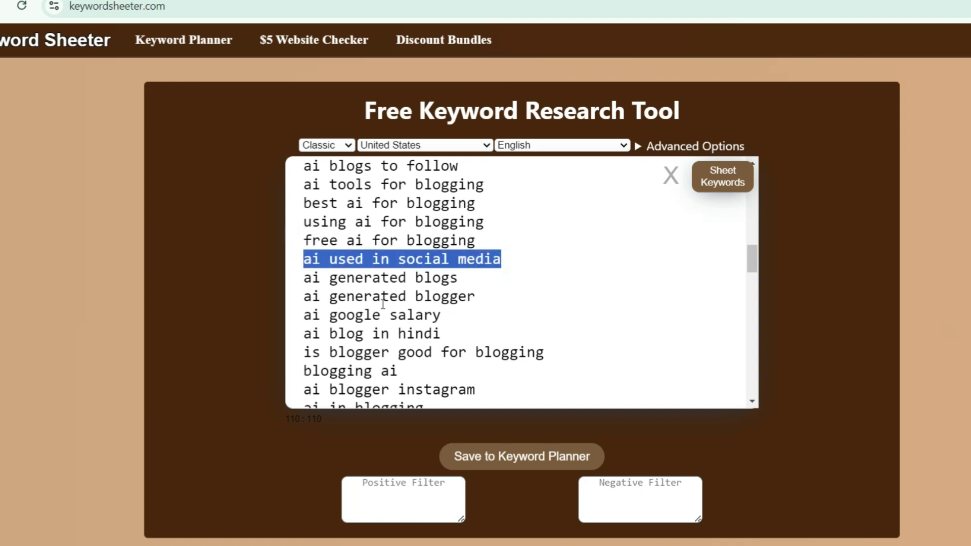
pyautogui.scroll(-5, 511, 283)
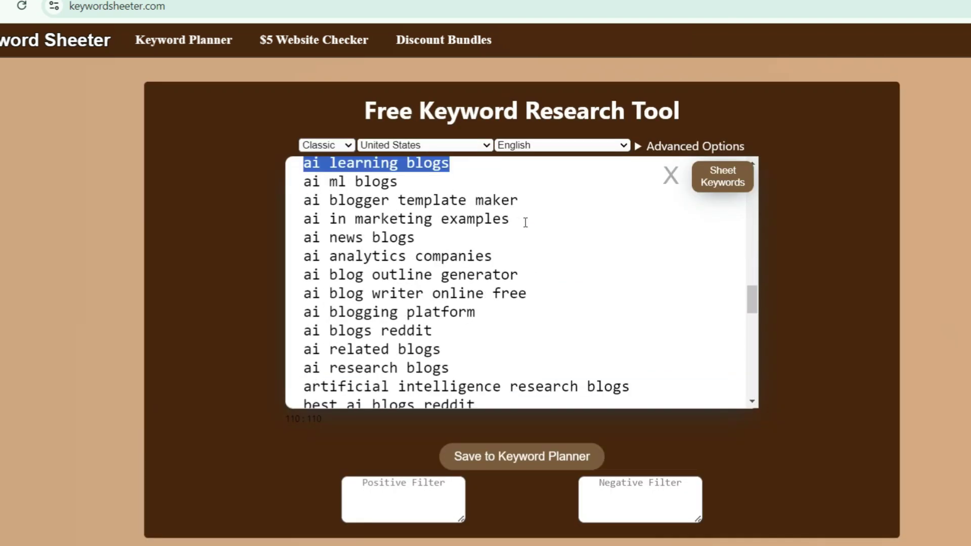
# Select the entire list of generated keyword ideas in Keyword Sheeter.
pyautogui.hotkey('ctrl', 'a')
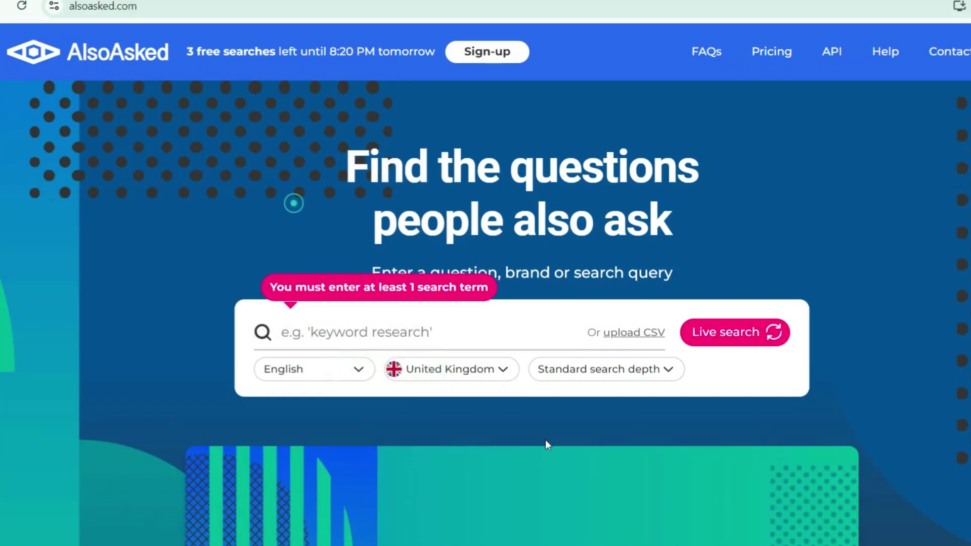
# In AlsoAsked, set the region to United States and search for "AI blogging".
pyautogui.click(452, 370)
pyautogui.click(415, 375)
pyautogui.scroll(-2, 453, 377)
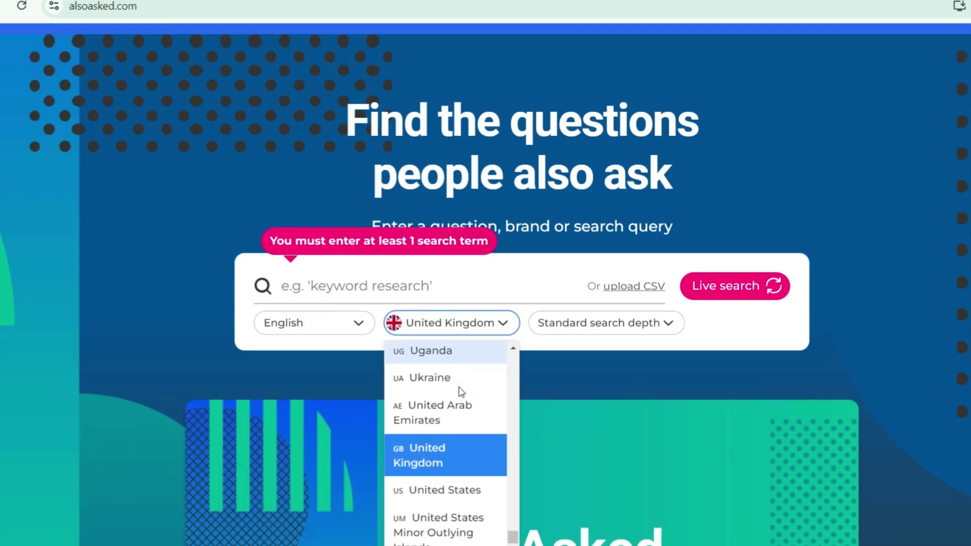
pyautogui.click(442, 489)
pyautogui.click(338, 332)
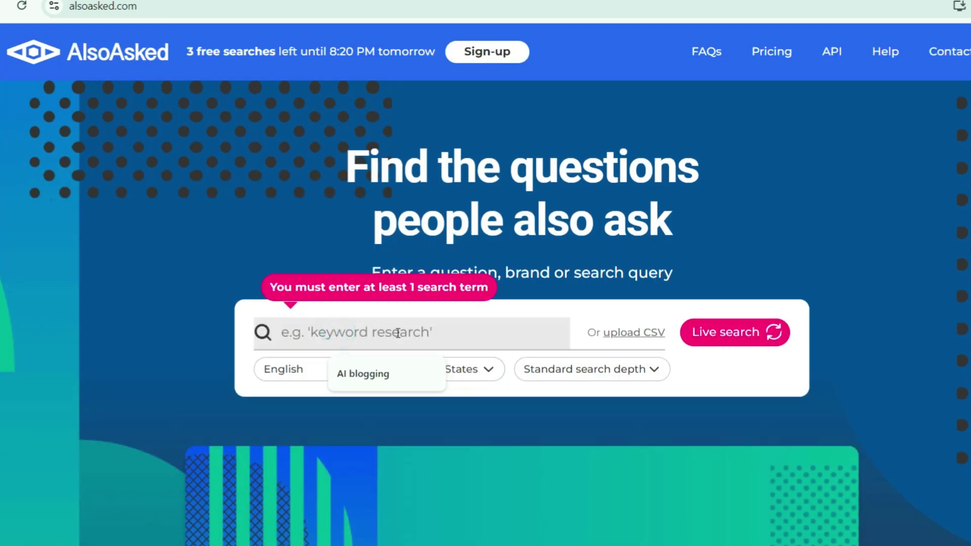
pyautogui.click(389, 373)
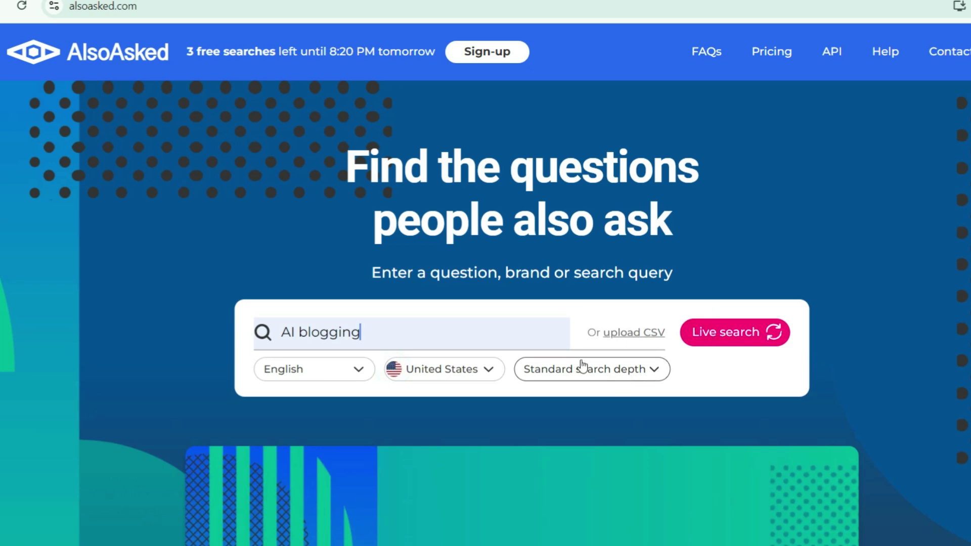
pyautogui.press('Return')
# Examine the questions branching from "Can I use AI for blogging?" and highlight the notice about remaining free searches.
pyautogui.moveTo(502, 320); pyautogui.dragTo(364, 453)
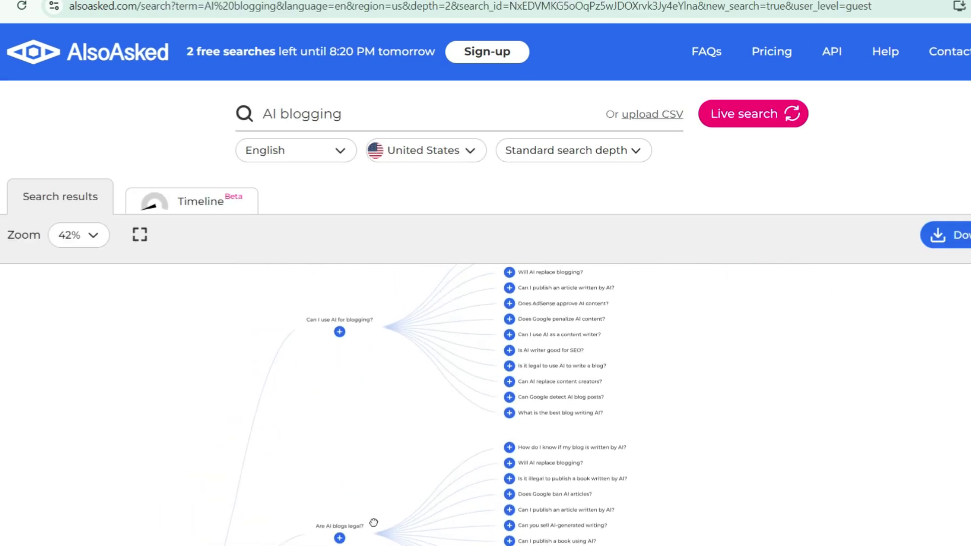
pyautogui.scroll(3, 543, 368)
pyautogui.scroll(1, 543, 369)
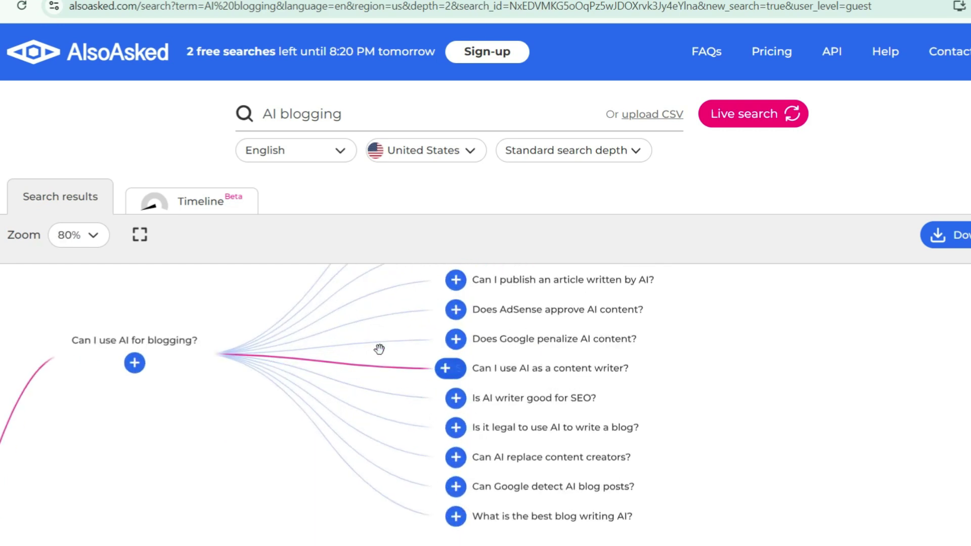
pyautogui.moveTo(256, 265); pyautogui.dragTo(270, 477)
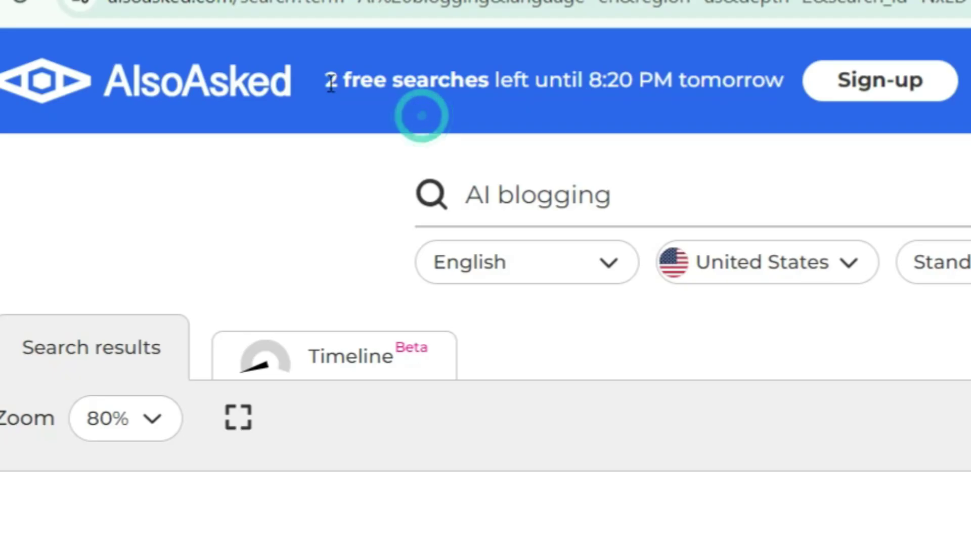
pyautogui.moveTo(187, 52); pyautogui.dragTo(374, 52)
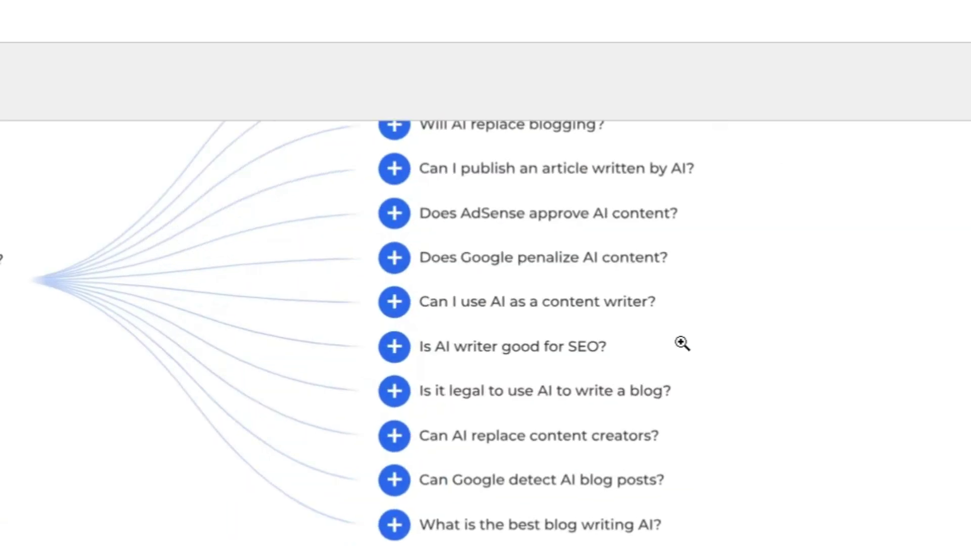
# Read through the other branches of the question tree, such as "Are AI blogs legal?" and "Is there an AI that writes blogs for free?".
pyautogui.scroll(-3, 733, 425)
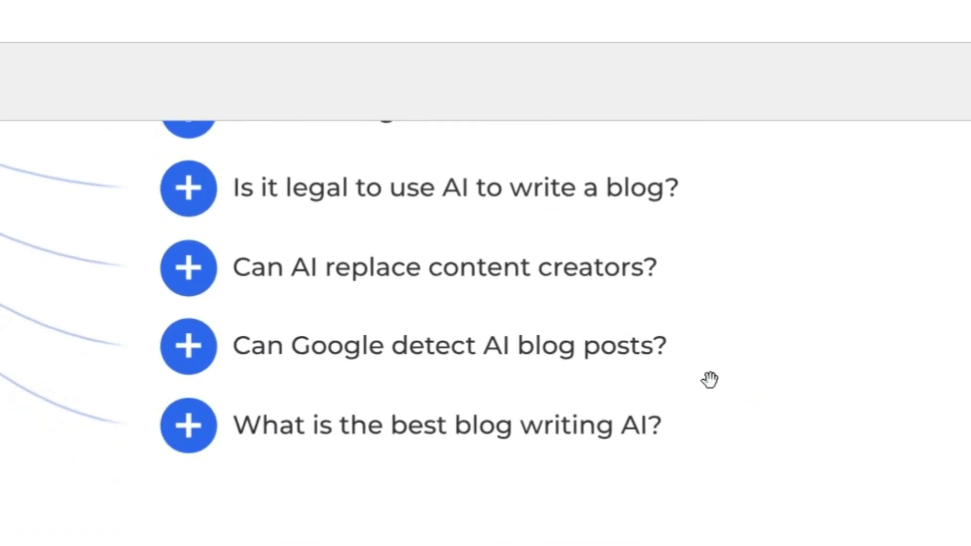
pyautogui.scroll(-5, 282, 158)
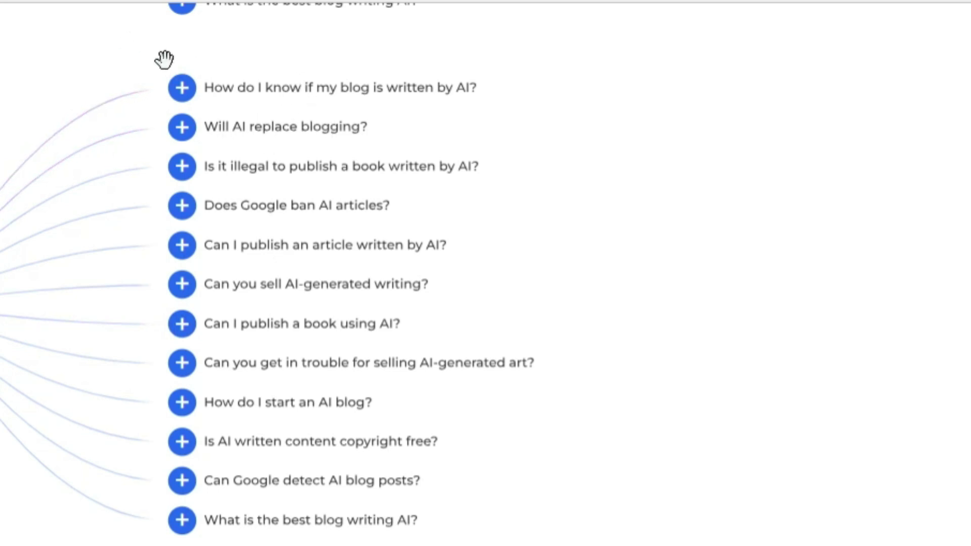
pyautogui.scroll(5, 778, 489)
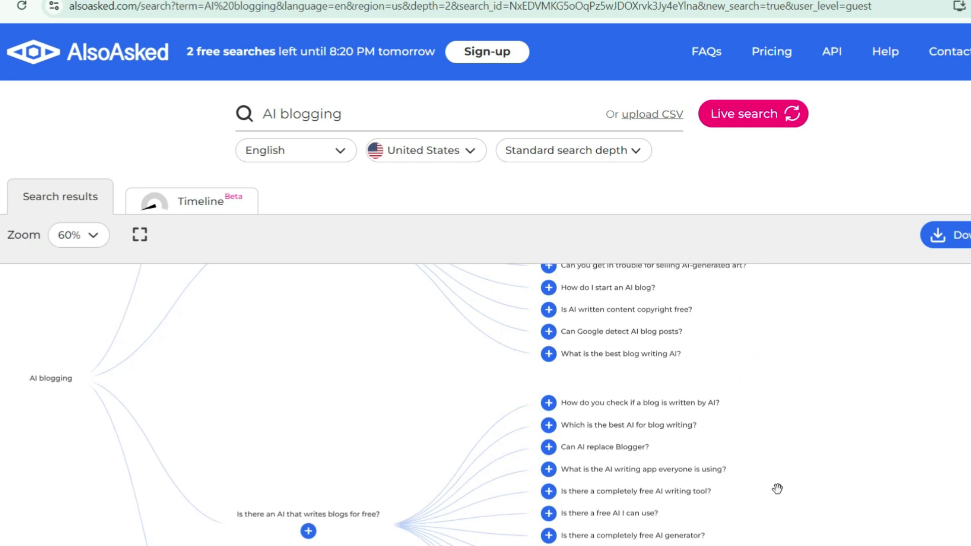
pyautogui.moveTo(500, 314); pyautogui.dragTo(388, 513)
pyautogui.scroll(5, 574, 368)
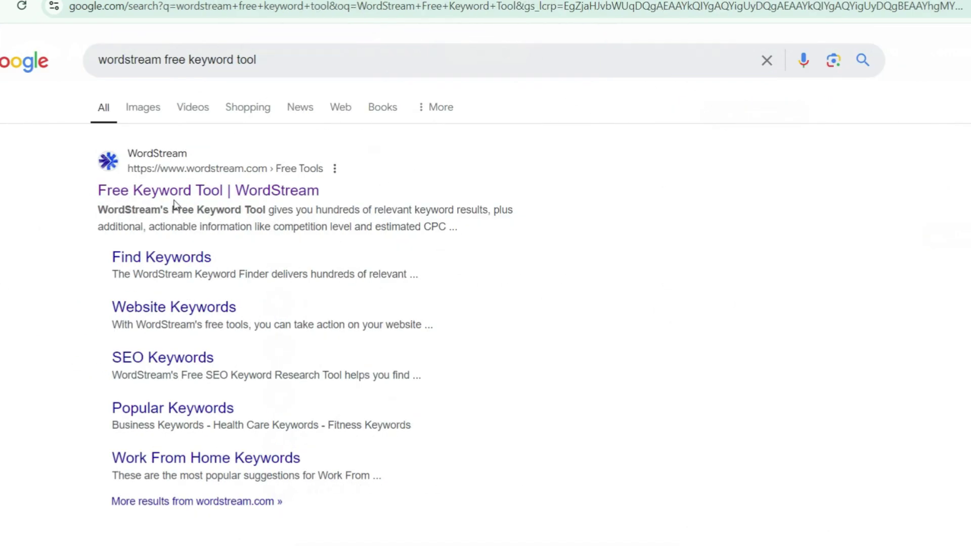
# Open WordStream's Free Keyword Tool and review the keyword results for "ai blog", highlighting the keyword "ai blogs".
pyautogui.click(183, 191)
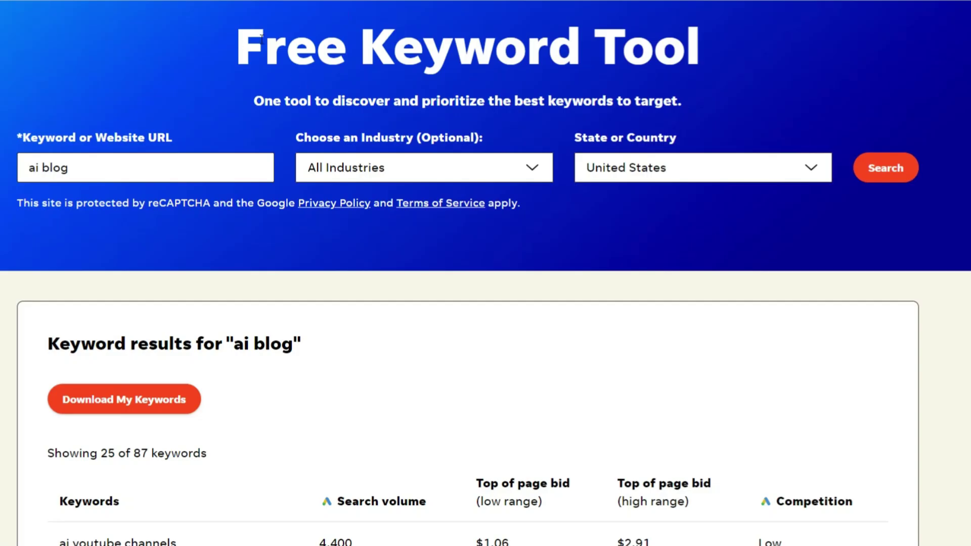
pyautogui.scroll(-5, 622, 304)
pyautogui.scroll(-3, 566, 330)
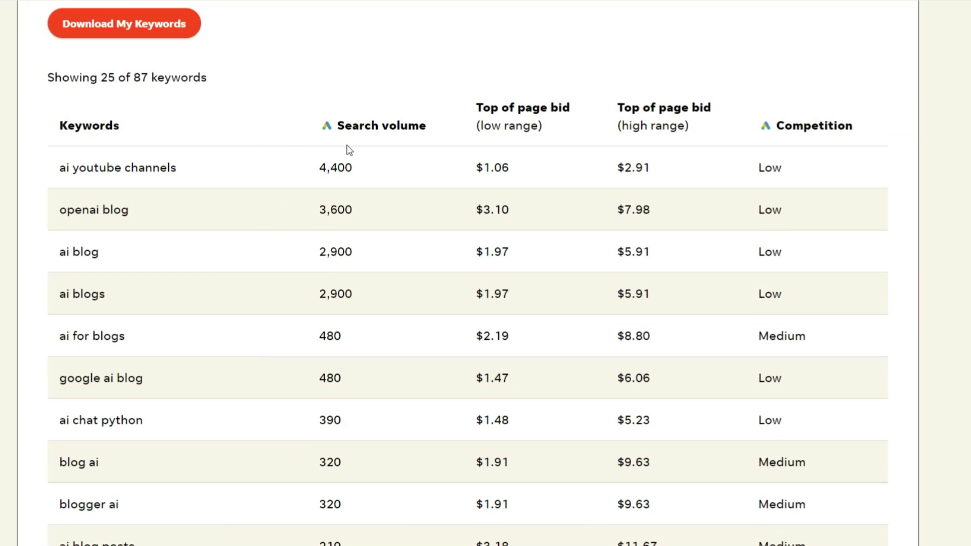
pyautogui.scroll(2, 174, 167)
pyautogui.moveTo(60, 294); pyautogui.dragTo(104, 294)
pyautogui.scroll(-2, 141, 214)
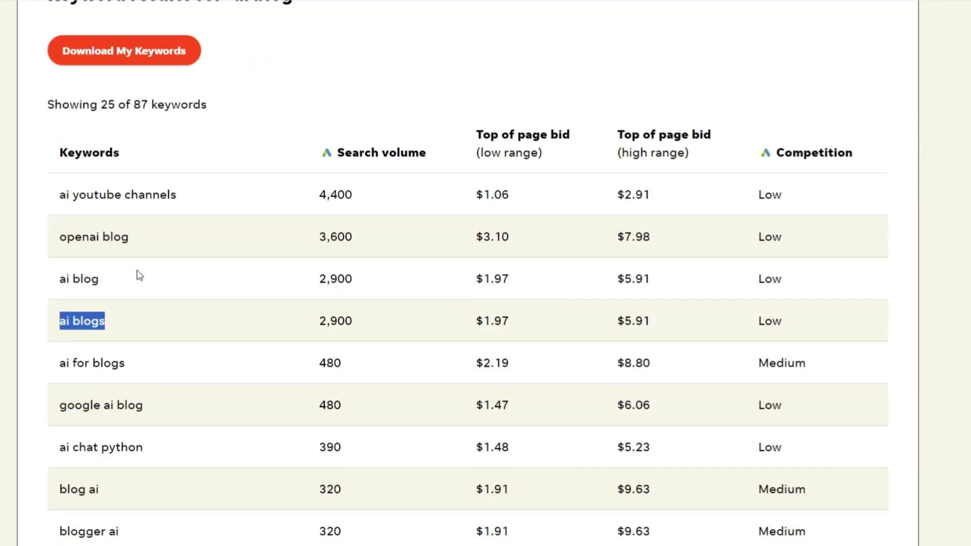
pyautogui.scroll(-2, 165, 136)
pyautogui.scroll(3, 354, 261)
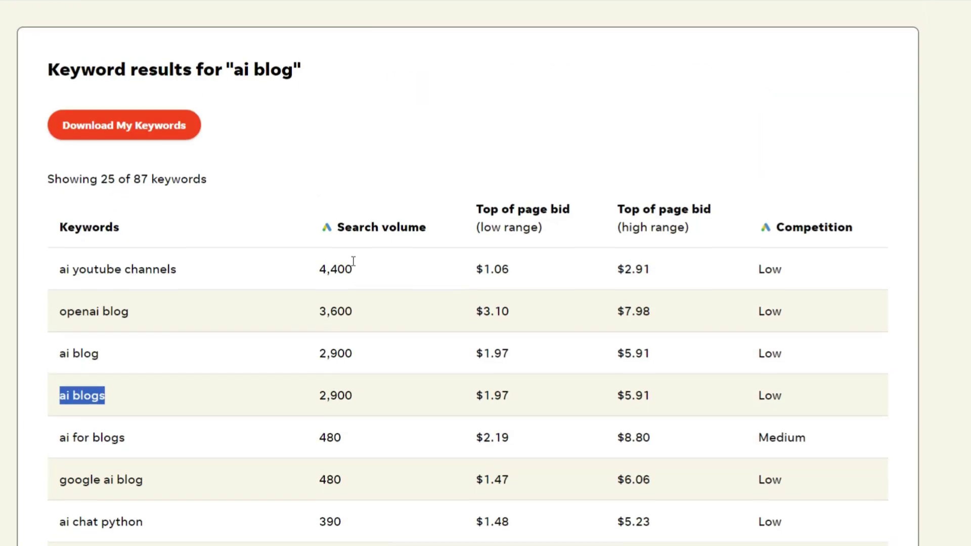
# Highlight the search volume and top of page bid headings, plus both bid values for "ai youtube channels".
pyautogui.moveTo(337, 229); pyautogui.dragTo(412, 242)
pyautogui.moveTo(678, 222); pyautogui.dragTo(505, 227)
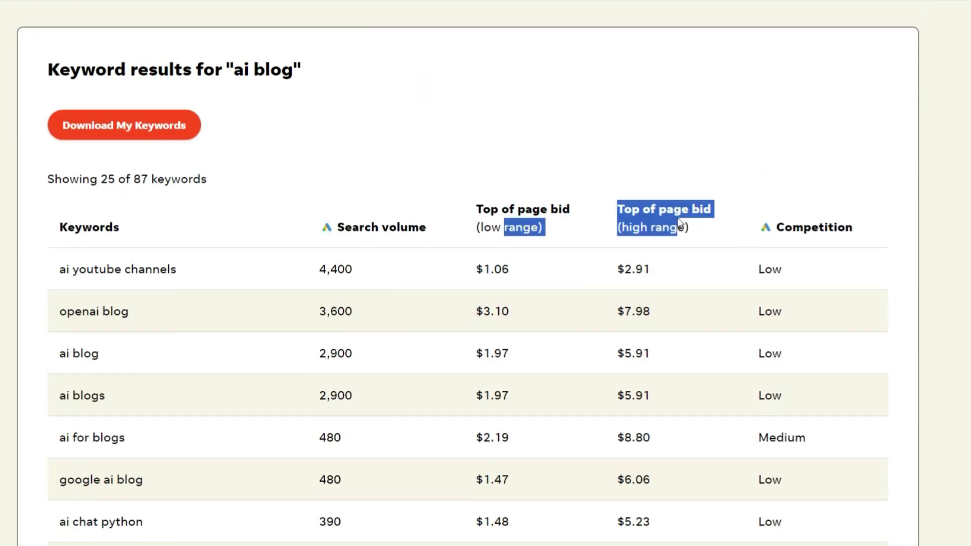
pyautogui.moveTo(451, 276); pyautogui.dragTo(668, 271)
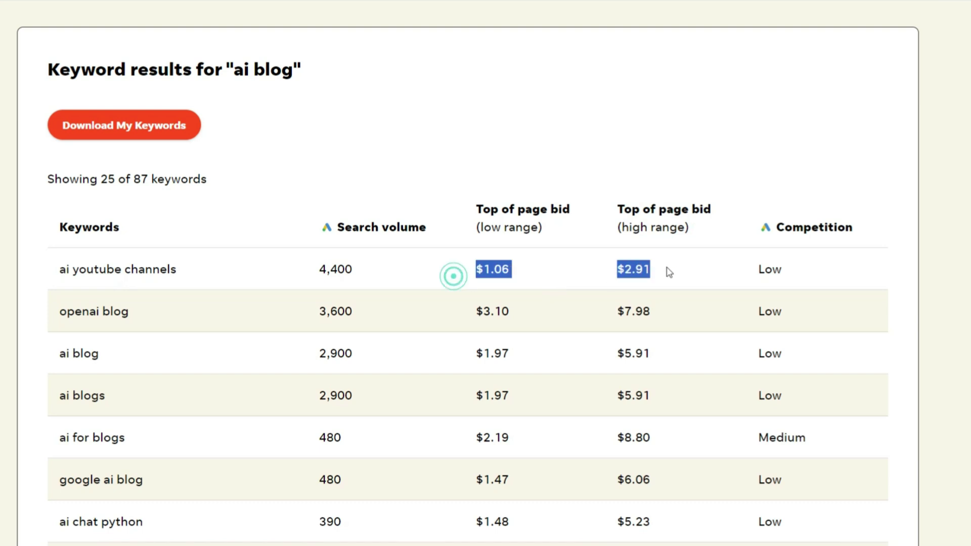
# Review the competition levels across the keyword results, highlighting the column heading and the ratings of "ai youtube channels" and "ai for blogs".
pyautogui.moveTo(777, 228); pyautogui.dragTo(839, 225)
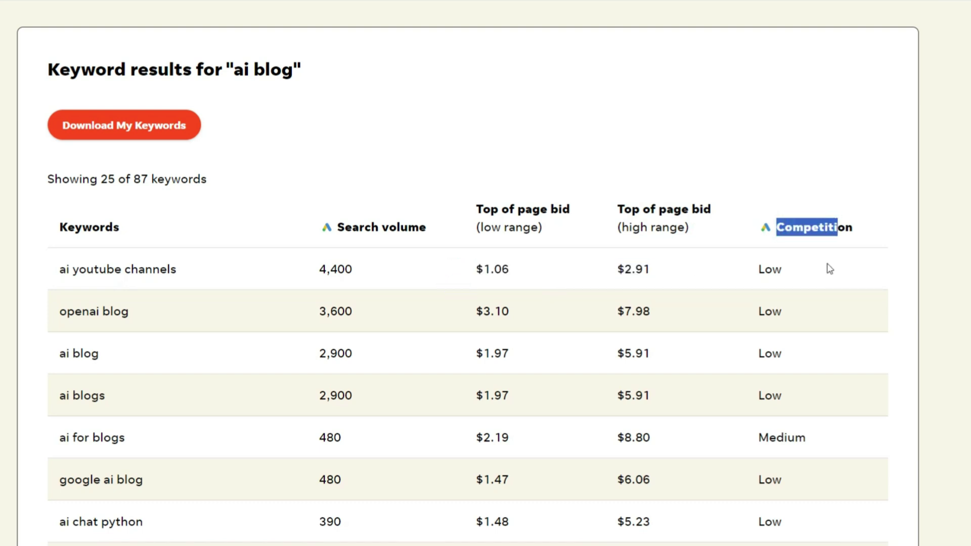
pyautogui.moveTo(808, 264); pyautogui.dragTo(815, 290)
pyautogui.scroll(-2, 763, 371)
pyautogui.scroll(1, 820, 294)
pyautogui.scroll(2, 814, 281)
pyautogui.scroll(-3, 789, 228)
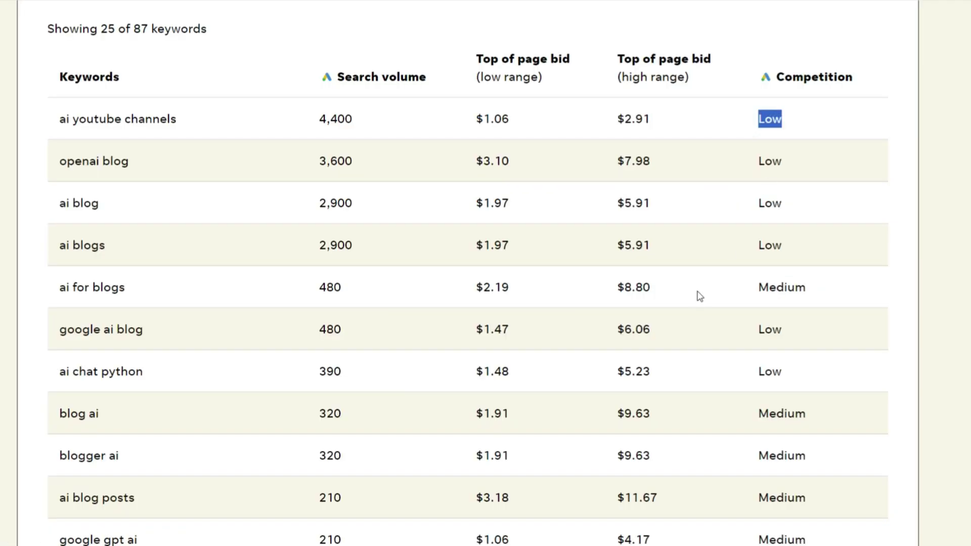
pyautogui.moveTo(752, 292); pyautogui.dragTo(834, 292)
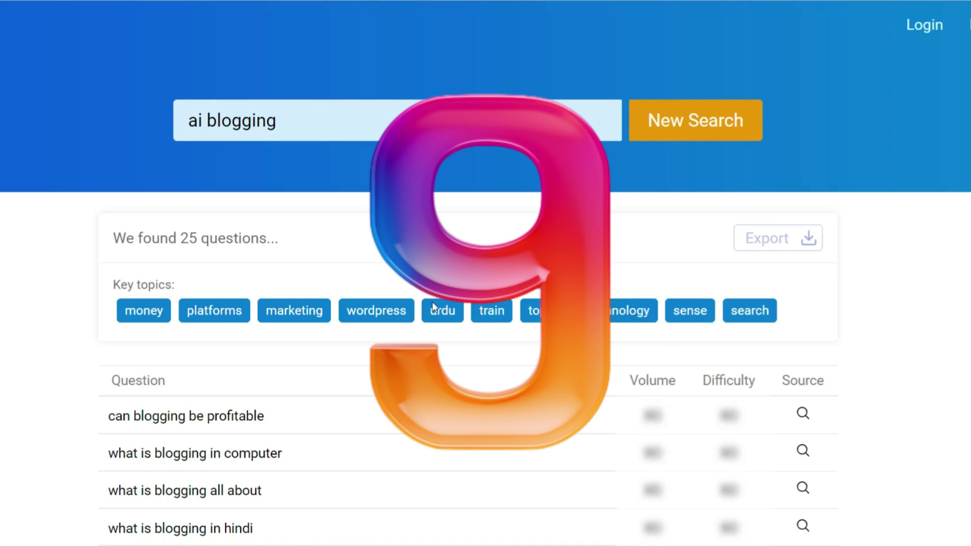
# In the question research tool, review the key topics and the list of questions found for "ai blogging".
pyautogui.scroll(-8, 295, 427)
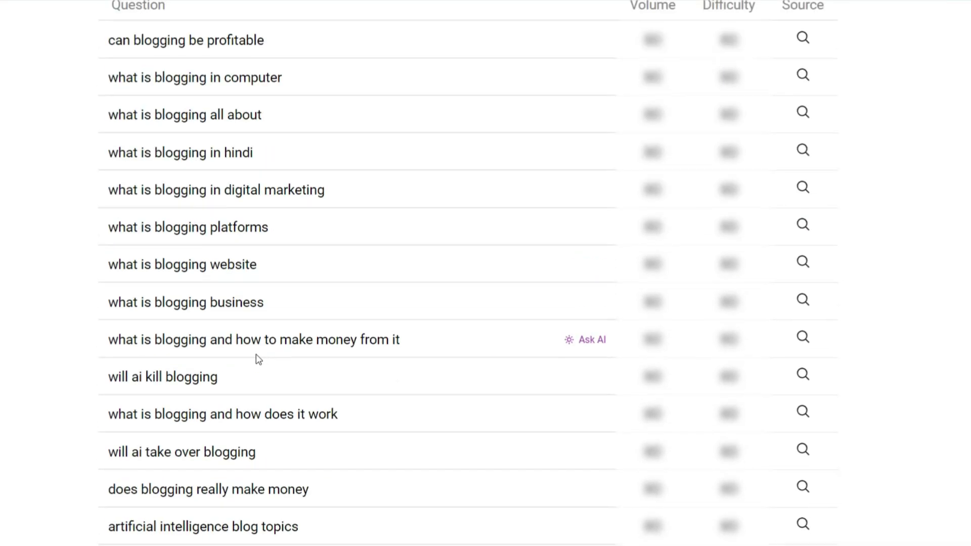
pyautogui.scroll(-2, 258, 359)
pyautogui.scroll(-3, 228, 313)
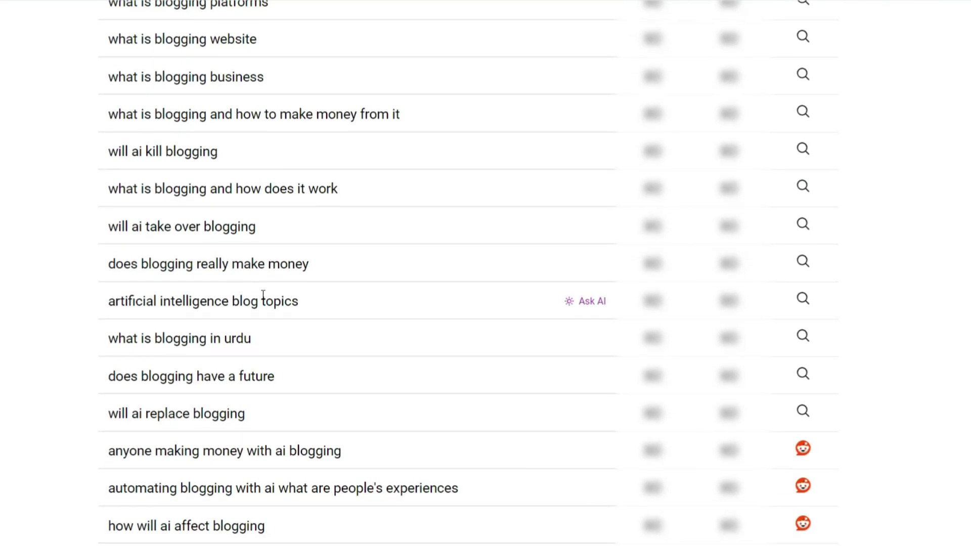
pyautogui.scroll(6, 260, 296)
pyautogui.scroll(6, 810, 142)
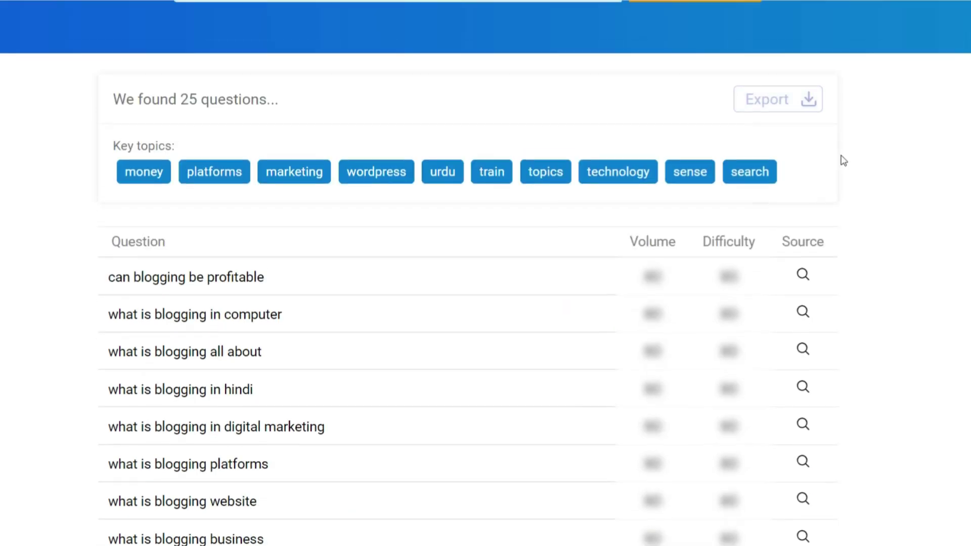
pyautogui.scroll(-10, 581, 310)
pyautogui.scroll(10, 304, 203)
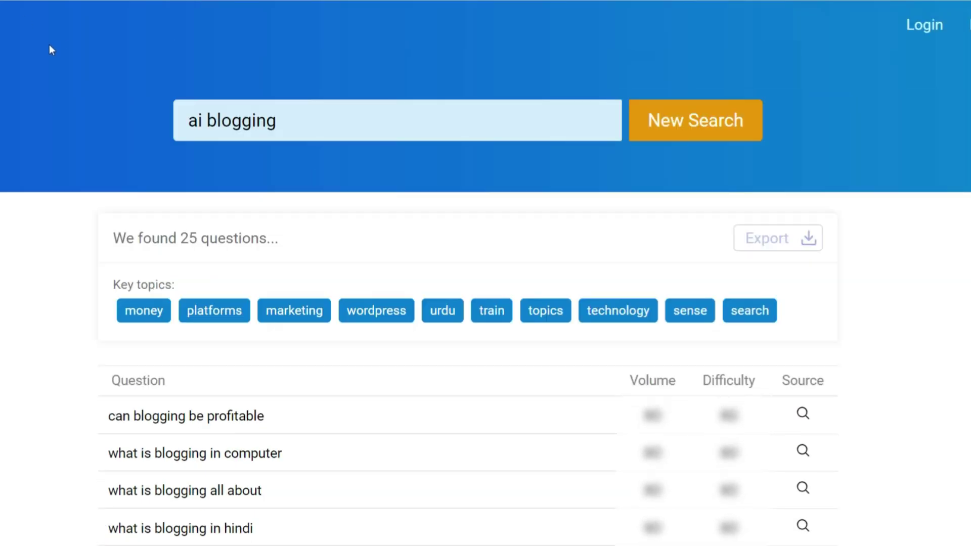
pyautogui.scroll(-10, 323, 295)
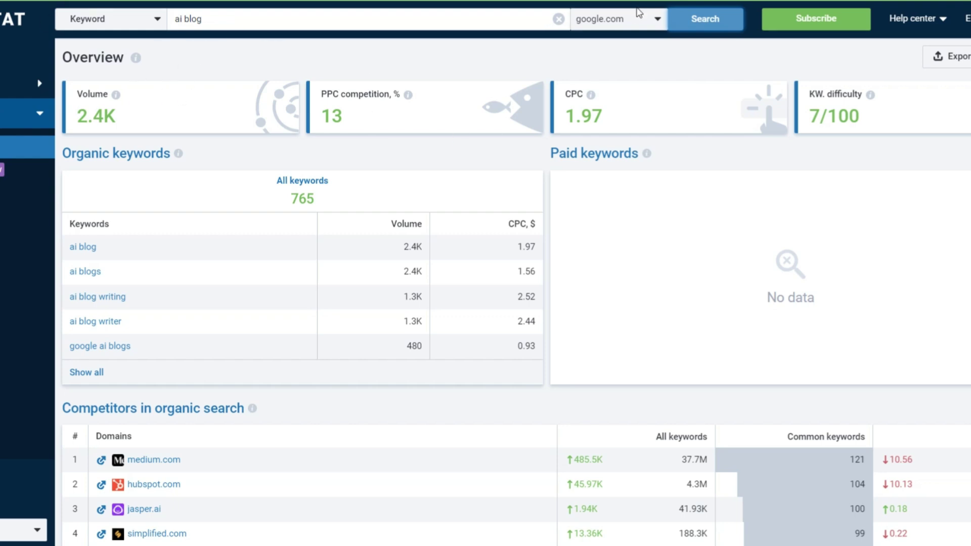
# In Serpstat, check the search engine country options and the "ai blog" query, keeping google.com and the keyword as they are.
pyautogui.click(633, 24)
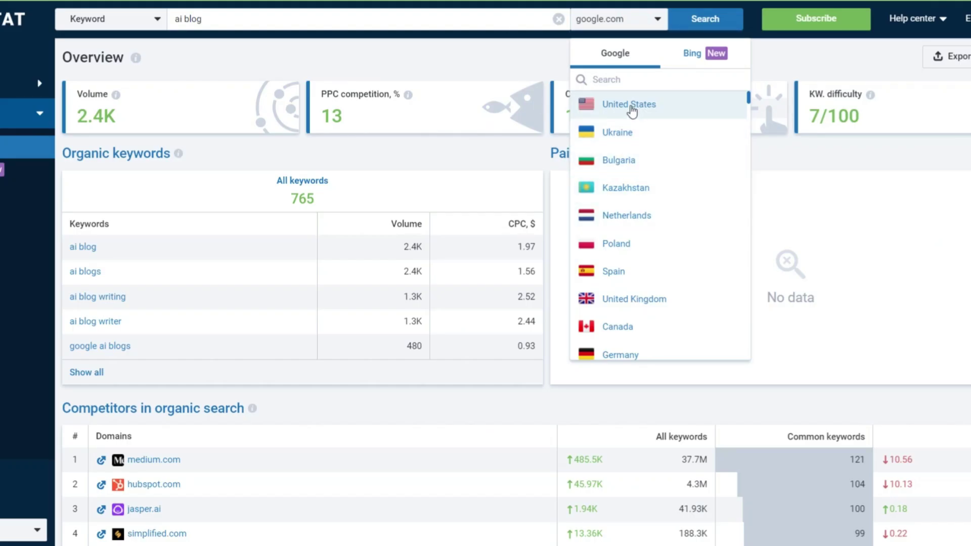
pyautogui.click(435, 54)
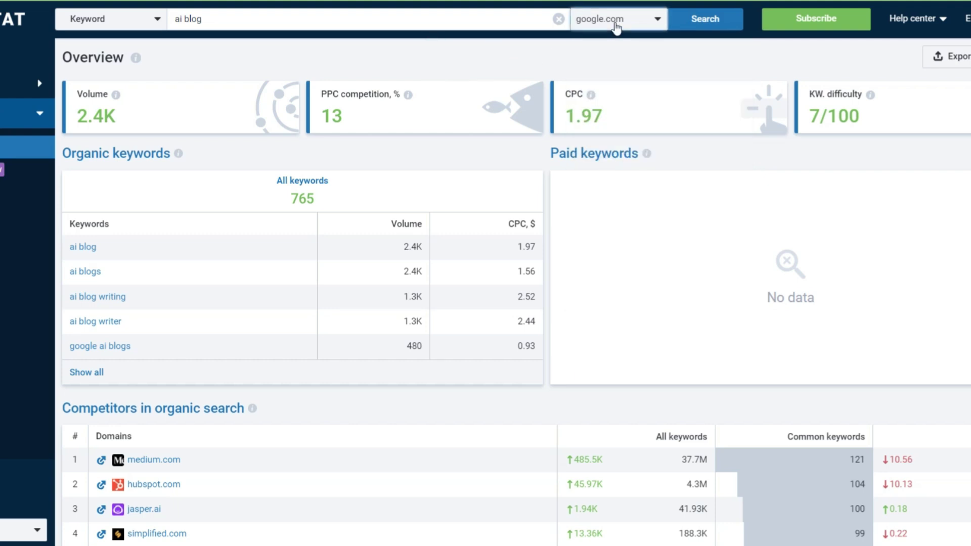
pyautogui.click(214, 20)
pyautogui.tripleClick(214, 20)
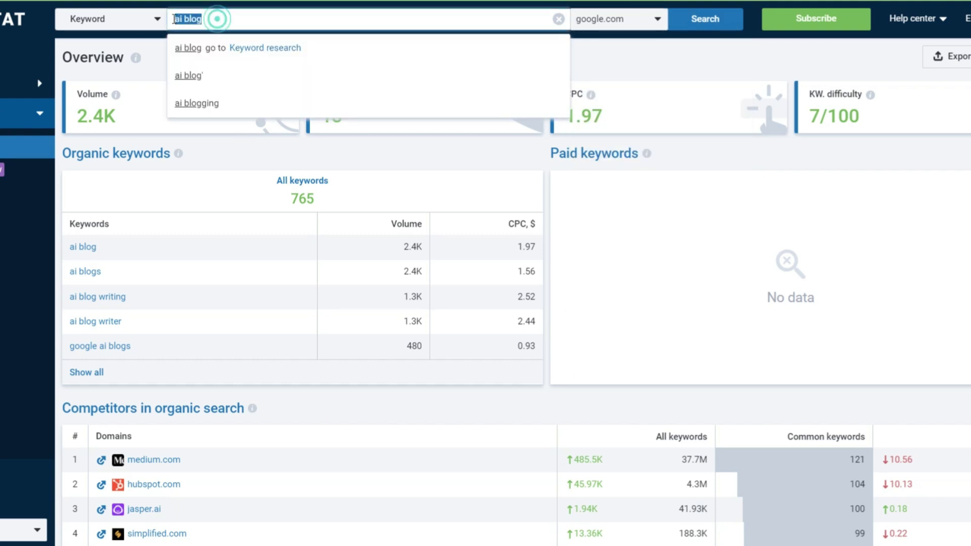
pyautogui.click(147, 57)
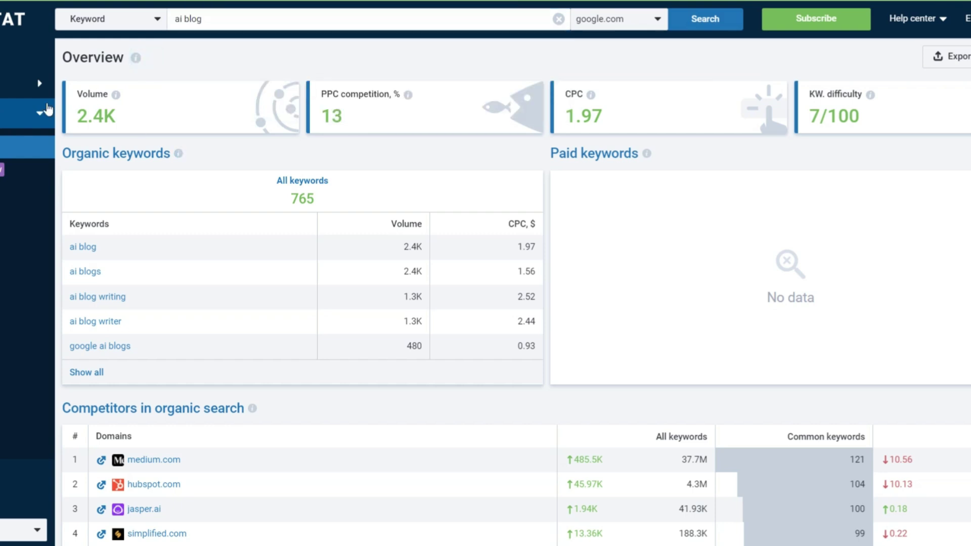
# Highlight the volume, CPC and keyword difficulty figures for "ai blog" and review its competitors in organic search.
pyautogui.doubleClick(99, 117)
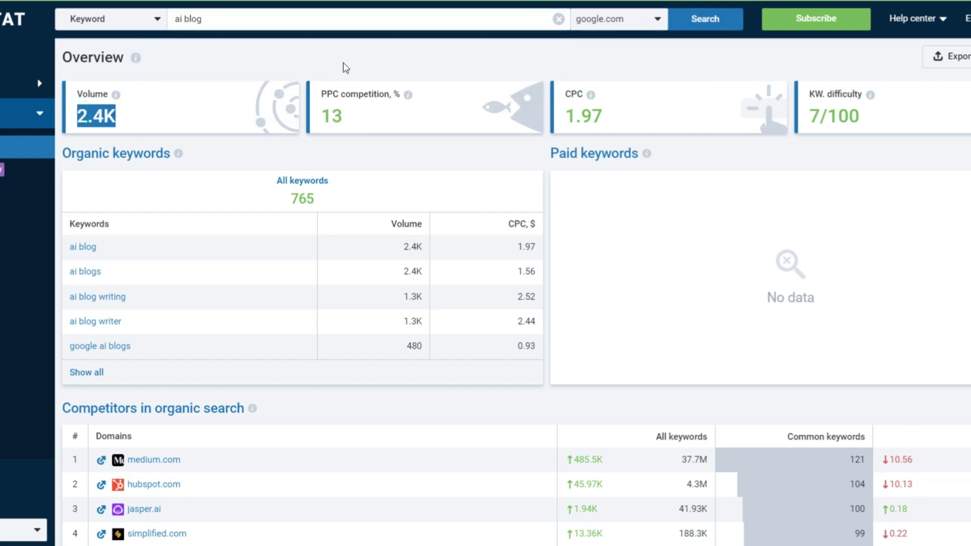
pyautogui.moveTo(564, 121); pyautogui.dragTo(615, 123)
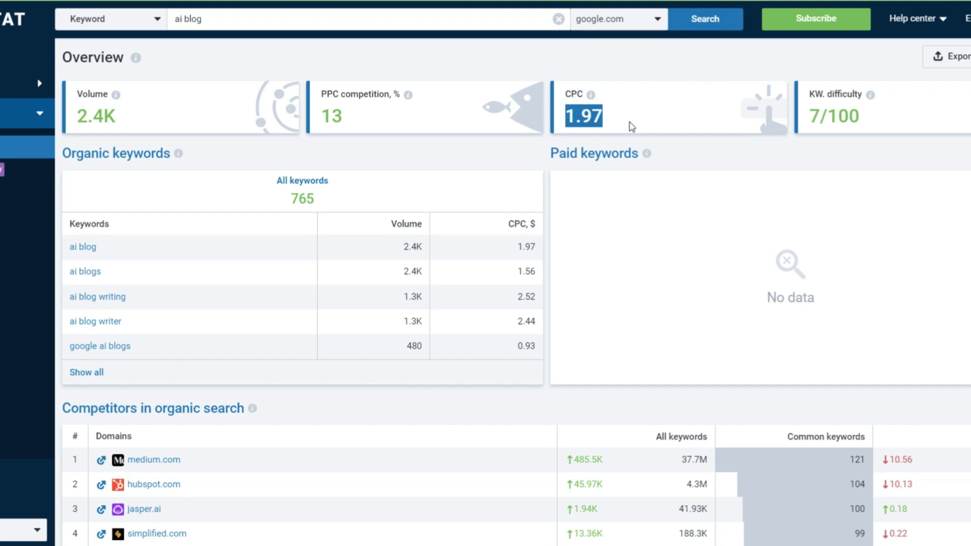
pyautogui.moveTo(861, 109); pyautogui.dragTo(863, 129)
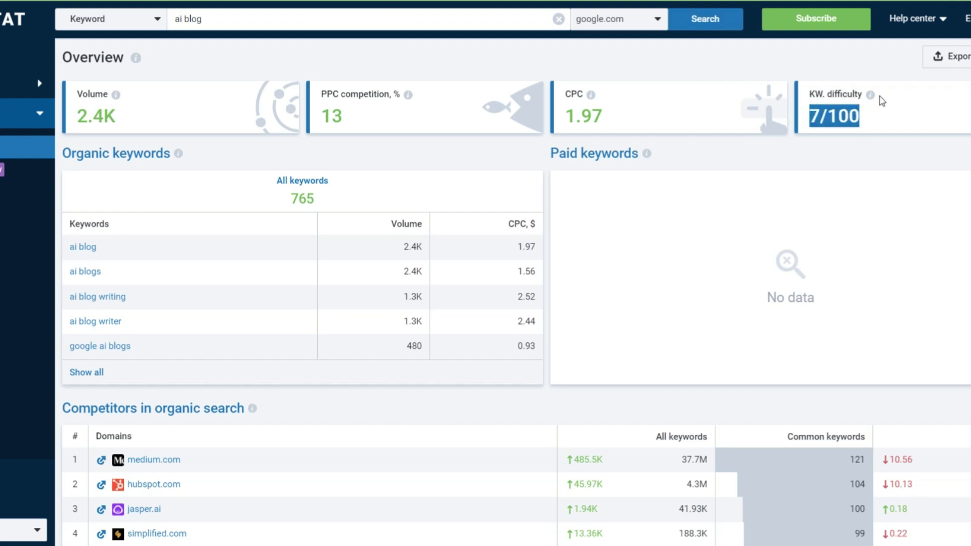
pyautogui.click(880, 101)
pyautogui.scroll(-2, 135, 217)
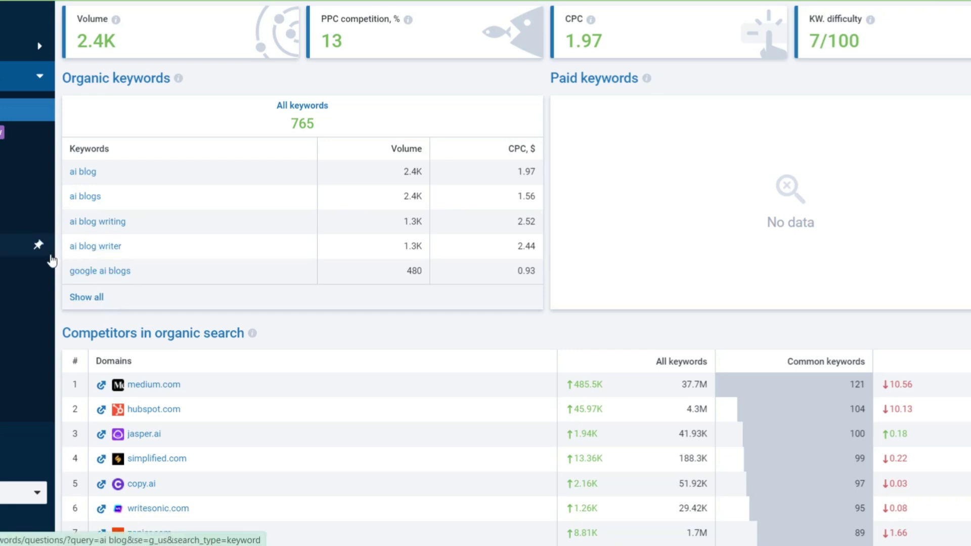
pyautogui.scroll(-4, 314, 183)
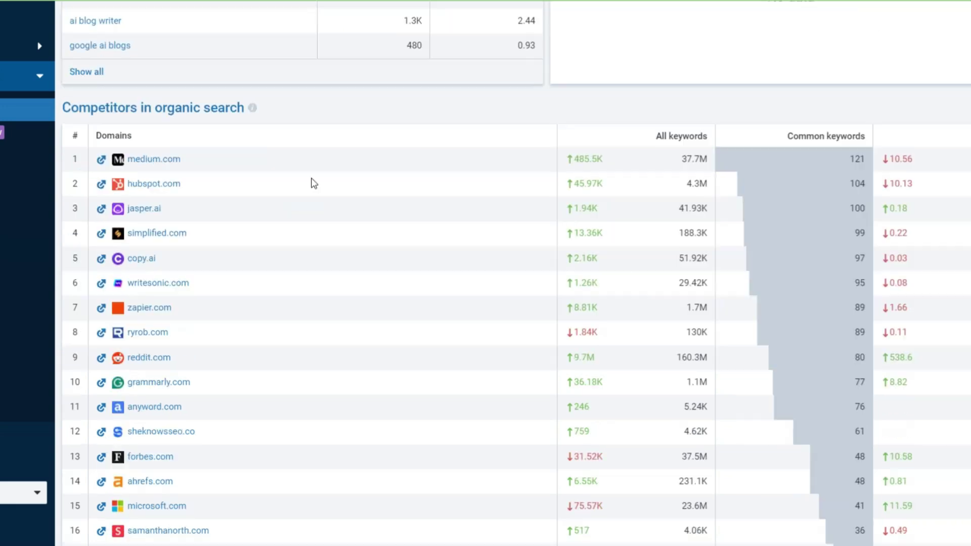
# Review Serpstat's organic keywords for "ai blog" and compare the domains listed as competitors in organic search.
pyautogui.scroll(5, 317, 155)
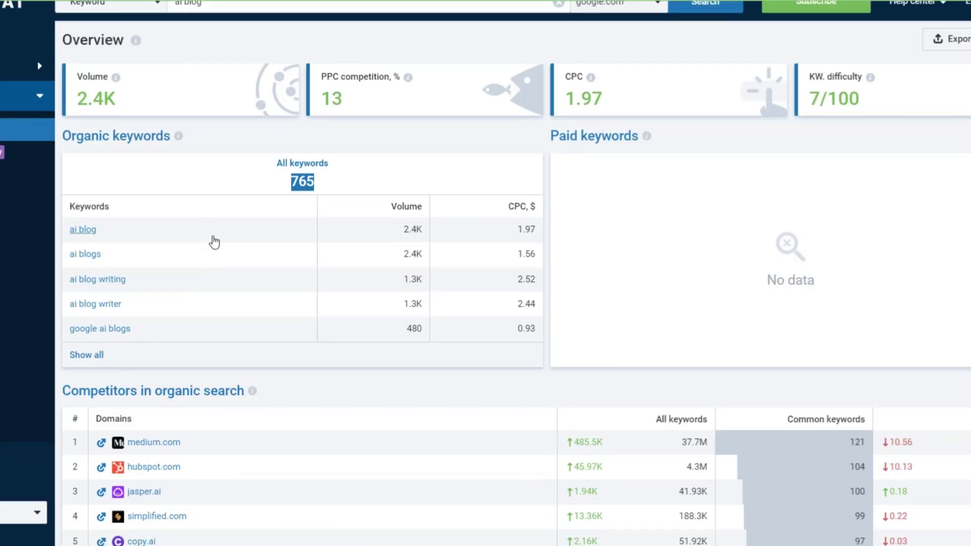
pyautogui.scroll(-4, 212, 240)
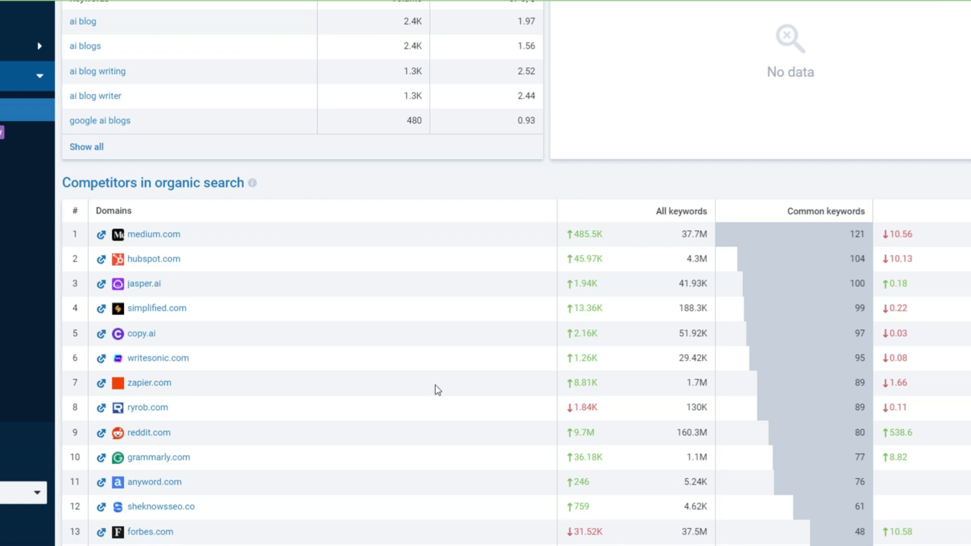
pyautogui.scroll(-5, 243, 407)
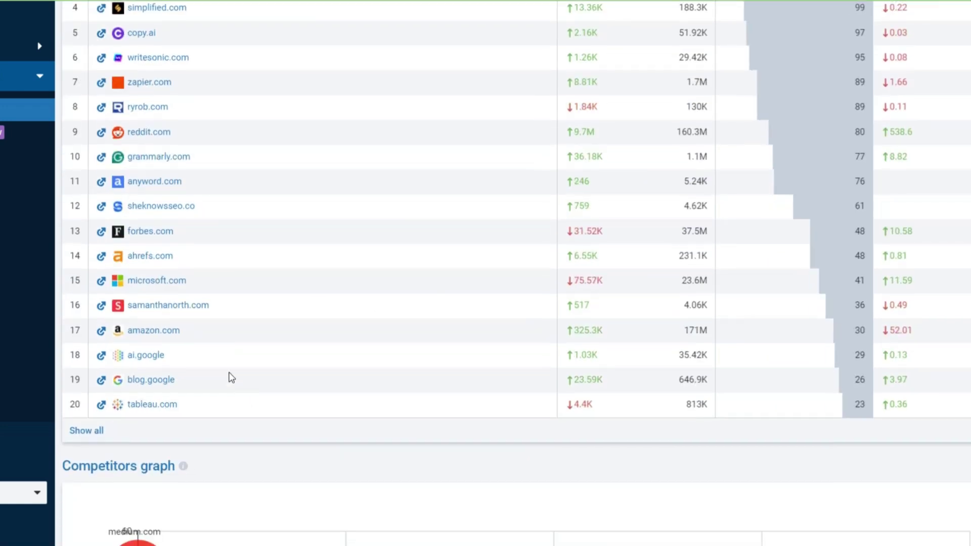
pyautogui.scroll(8, 230, 377)
pyautogui.scroll(2, 255, 258)
pyautogui.scroll(-5, 212, 274)
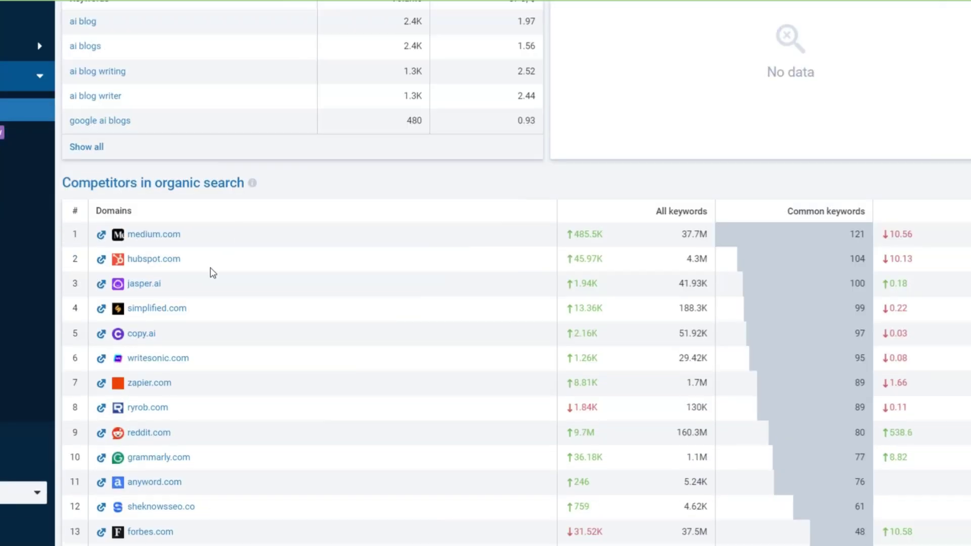
pyautogui.scroll(5, 194, 338)
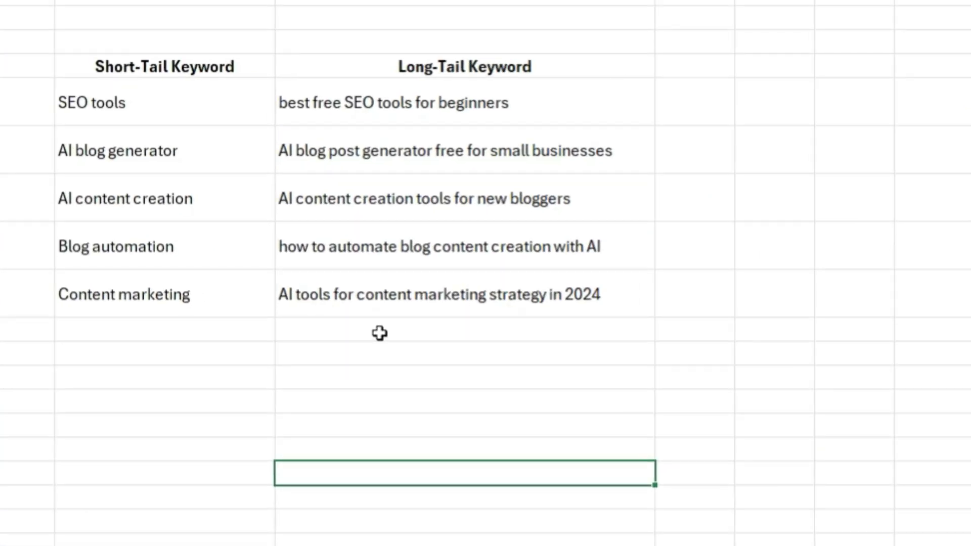
# In the Excel keyword workbook, compare the short-tail keywords with their long-tail versions, highlighting the "SEO tools" pair and the full long-tail list.
pyautogui.click(155, 0)
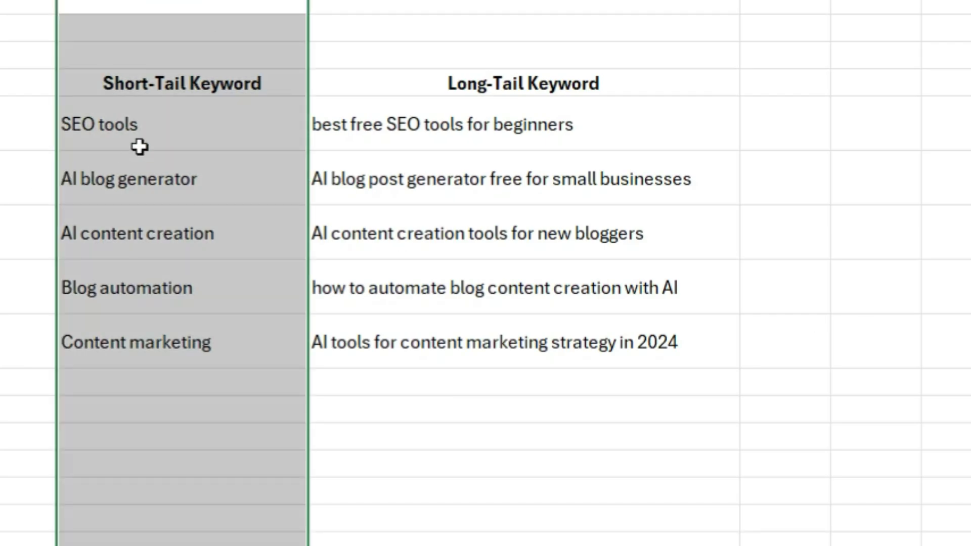
pyautogui.click(149, 117)
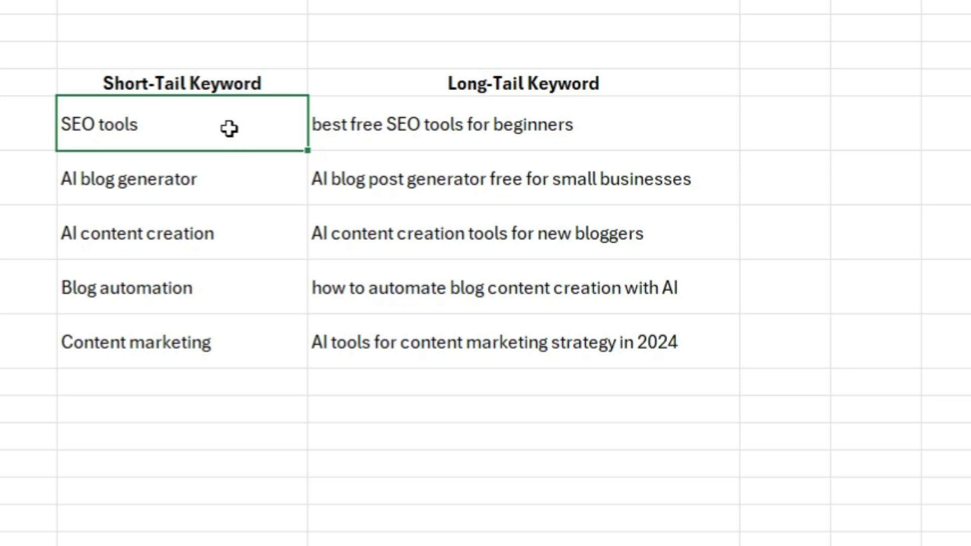
pyautogui.moveTo(219, 123)
pyautogui.mouseDown()
pyautogui.moveTo(422, 129)
pyautogui.moveTo(544, 115)
pyautogui.mouseUp()
pyautogui.click(544, 113)
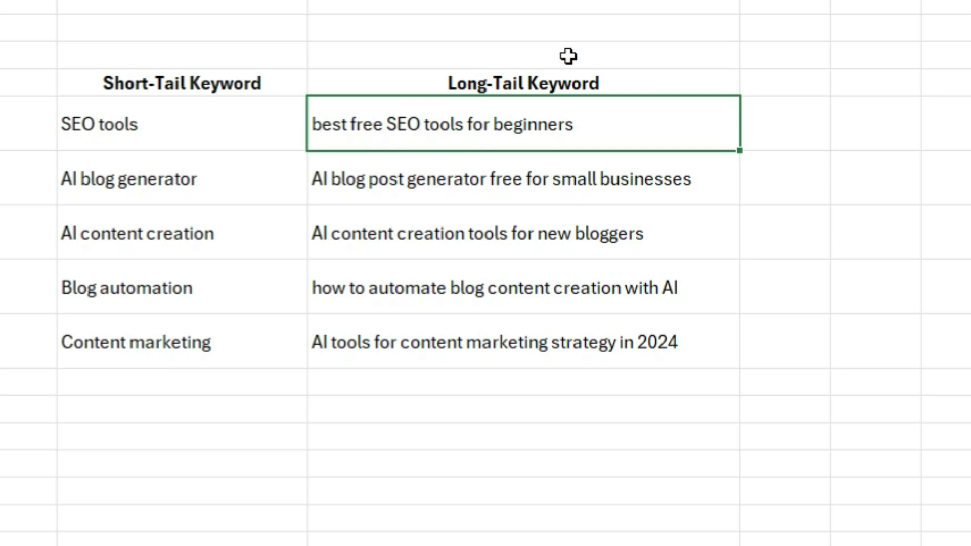
pyautogui.click(552, 348)
pyautogui.moveTo(552, 348); pyautogui.dragTo(529, 123)
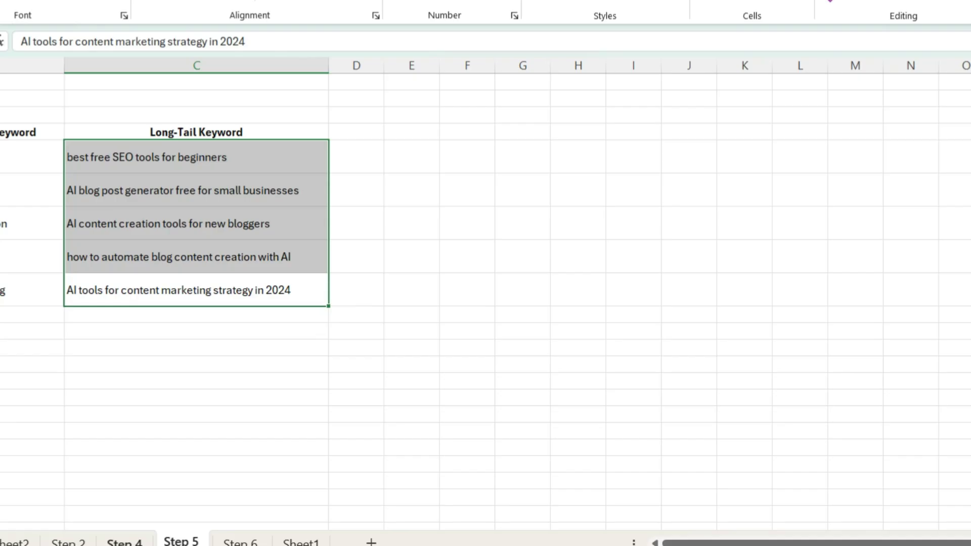
# Open the Step 4 sheet and highlight the keyword metrics table's header row from Keyword to CPC ($).
pyautogui.click(124, 542)
pyautogui.scroll(1, 420, 369)
pyautogui.scroll(-1, 328, 243)
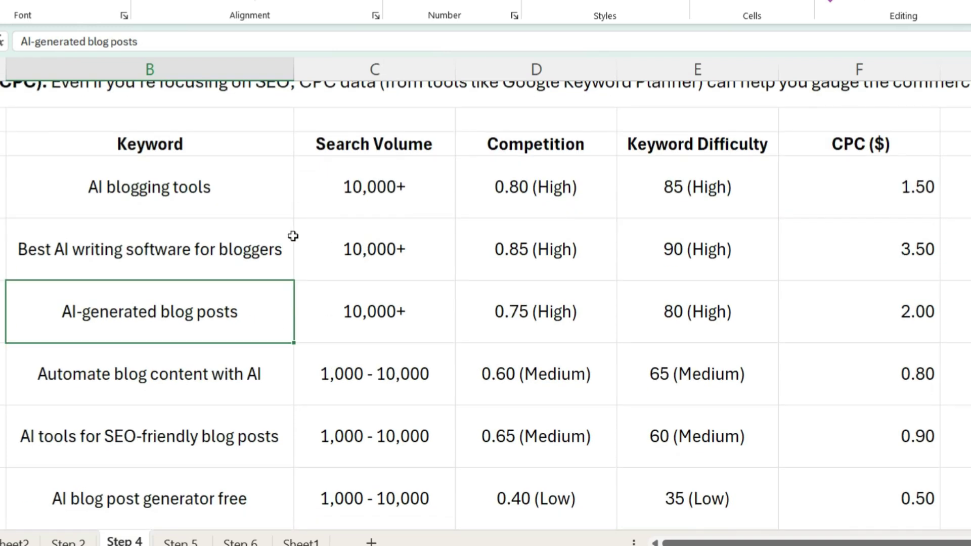
pyautogui.moveTo(140, 146); pyautogui.dragTo(860, 144)
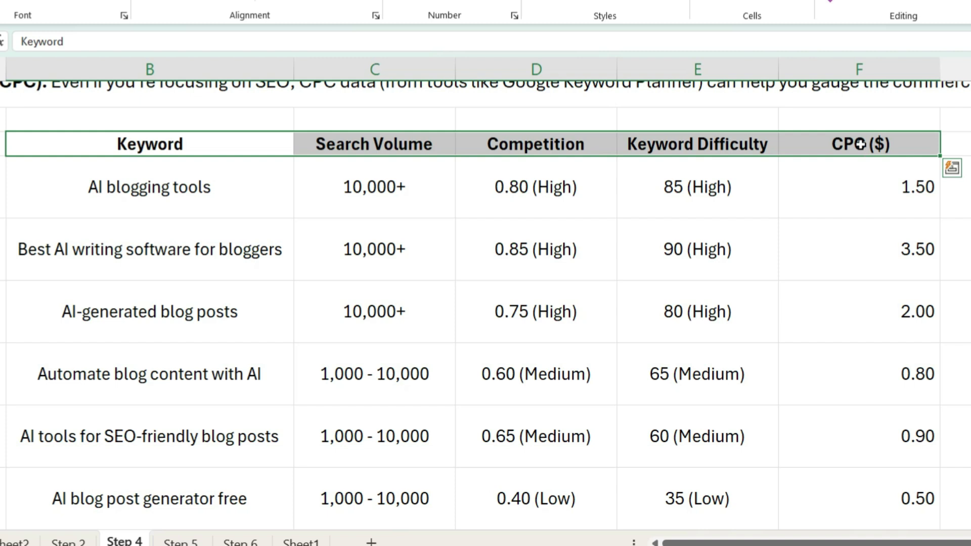
pyautogui.click(211, 212)
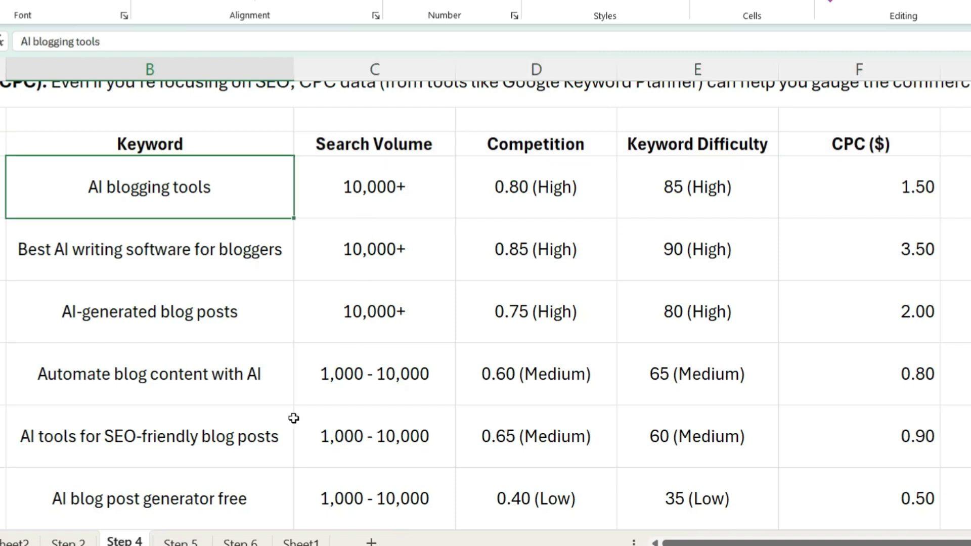
# Go through the metrics table's Keyword, Search Volume, Competition, Keyword Difficulty and CPC ($) headings, ending at the "AI blogging tools" row.
pyautogui.scroll(1, 385, 292)
pyautogui.click(174, 217)
pyautogui.moveTo(173, 218); pyautogui.dragTo(367, 219)
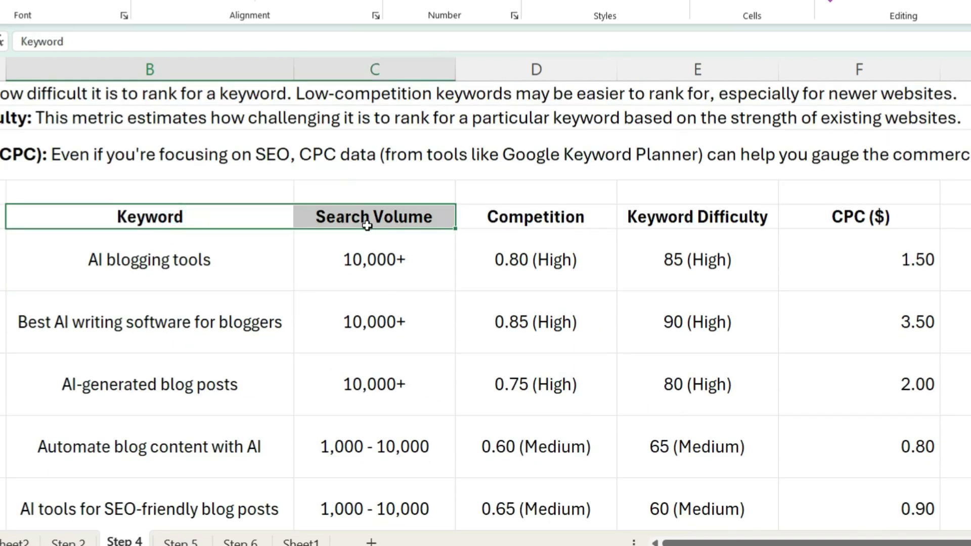
pyautogui.click(531, 219)
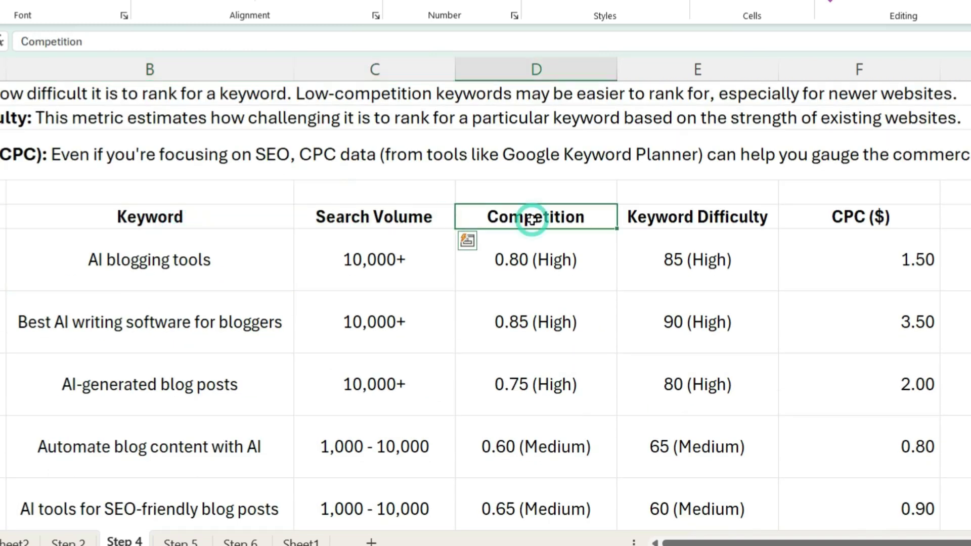
pyautogui.click(698, 216)
pyautogui.click(861, 211)
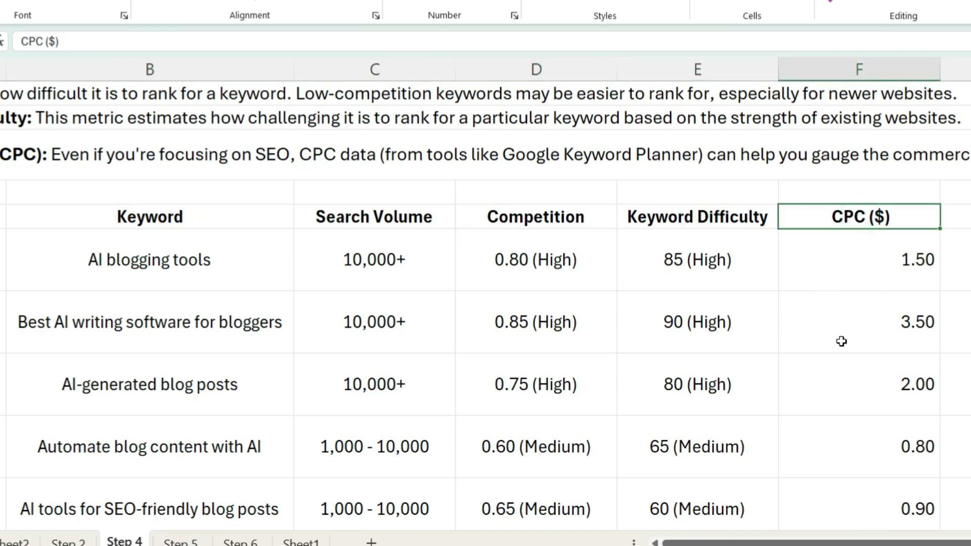
pyautogui.click(173, 250)
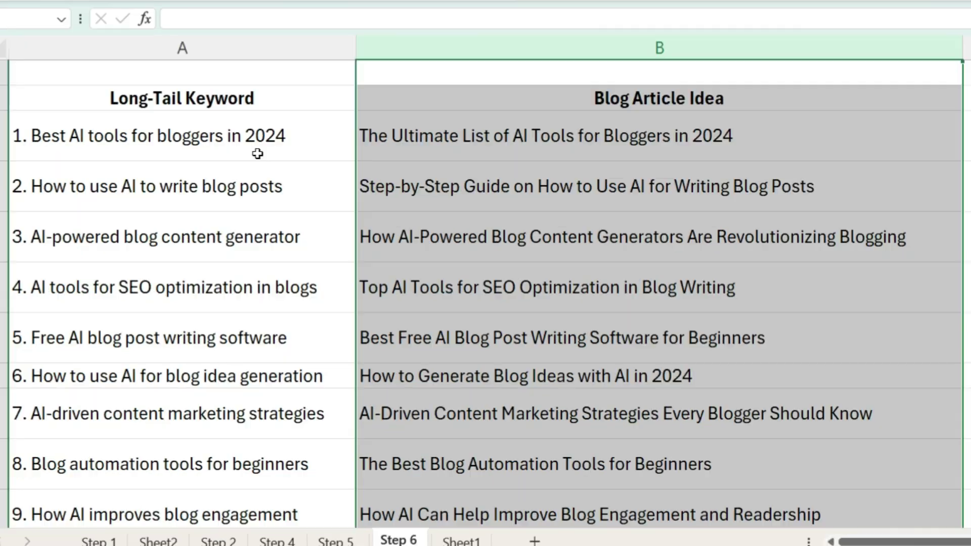
# On the Step 6 sheet, review the long-tail keyword list from the first entry through number 50, highlighting the last keyword with its article idea.
pyautogui.click(88, 133)
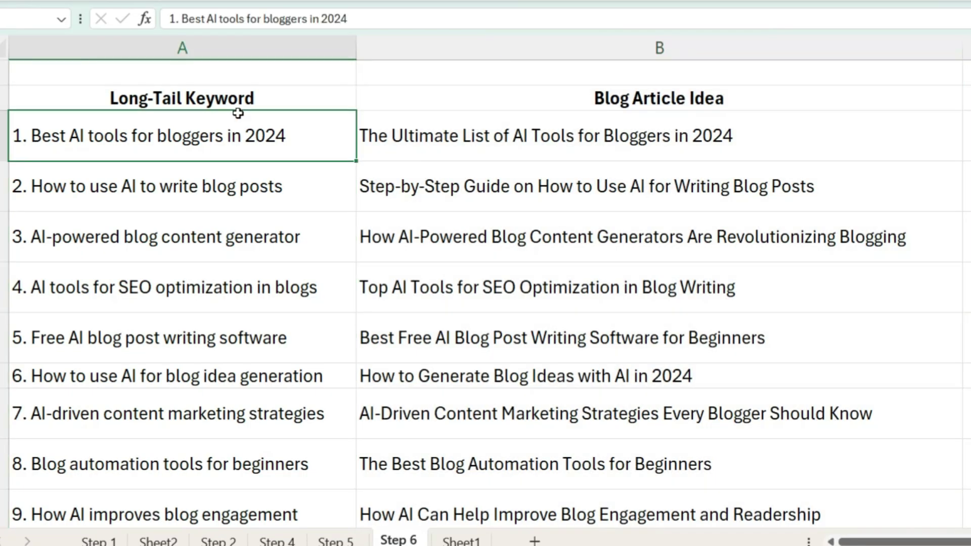
pyautogui.click(80, 115)
pyautogui.moveTo(227, 136); pyautogui.dragTo(174, 481)
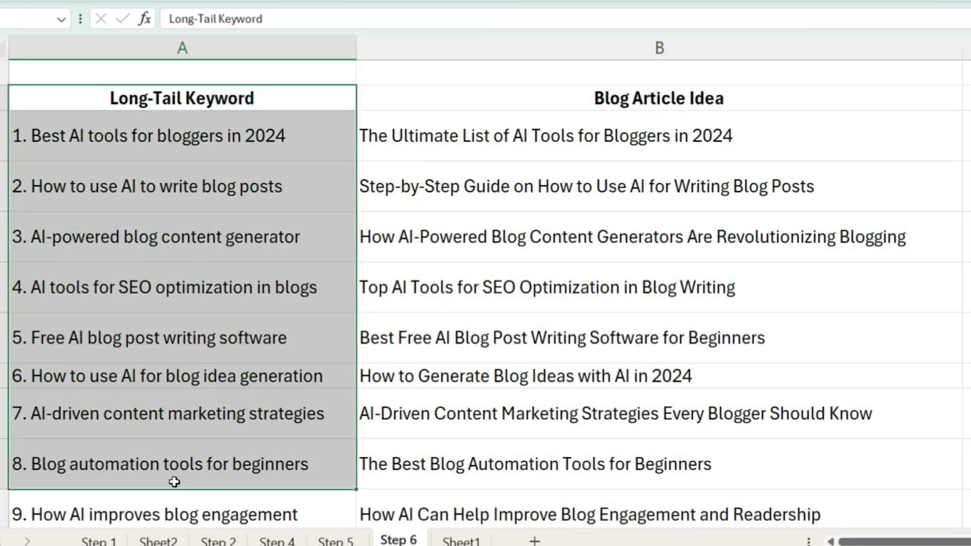
pyautogui.scroll(-2, 282, 426)
pyautogui.scroll(-10, 283, 426)
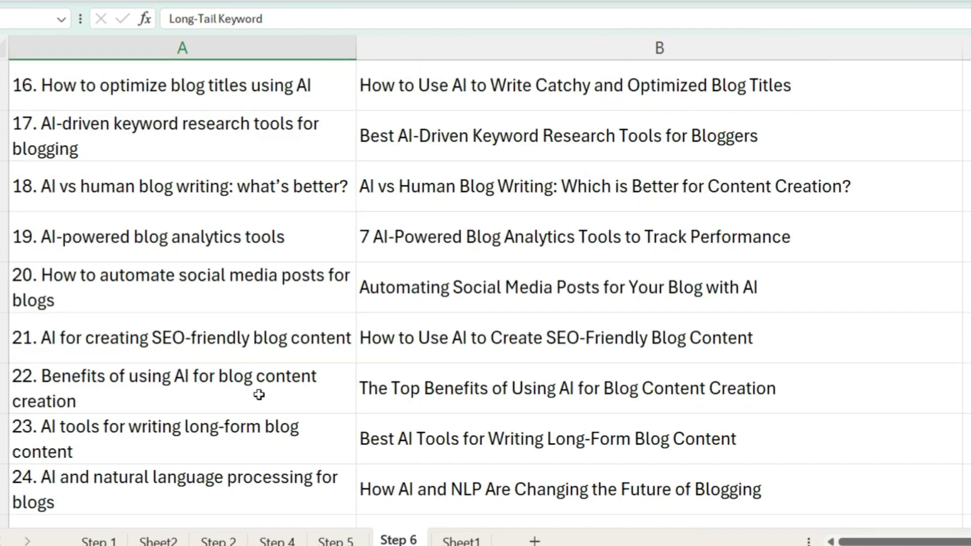
pyautogui.scroll(-5, 239, 393)
pyautogui.moveTo(171, 172); pyautogui.dragTo(358, 182)
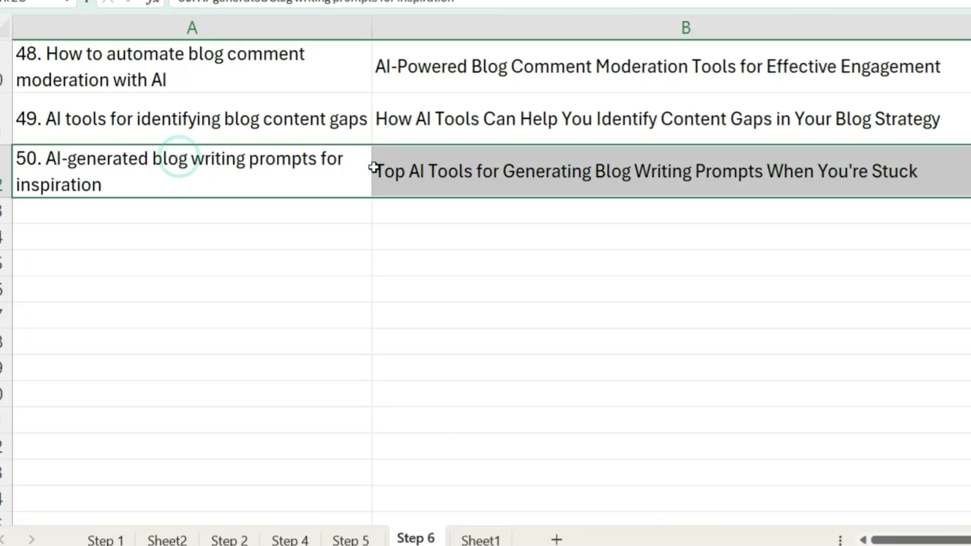
# Return to the start of the Step 6 list and compare the first blog article ideas with their long-tail keywords.
pyautogui.scroll(15, 483, 152)
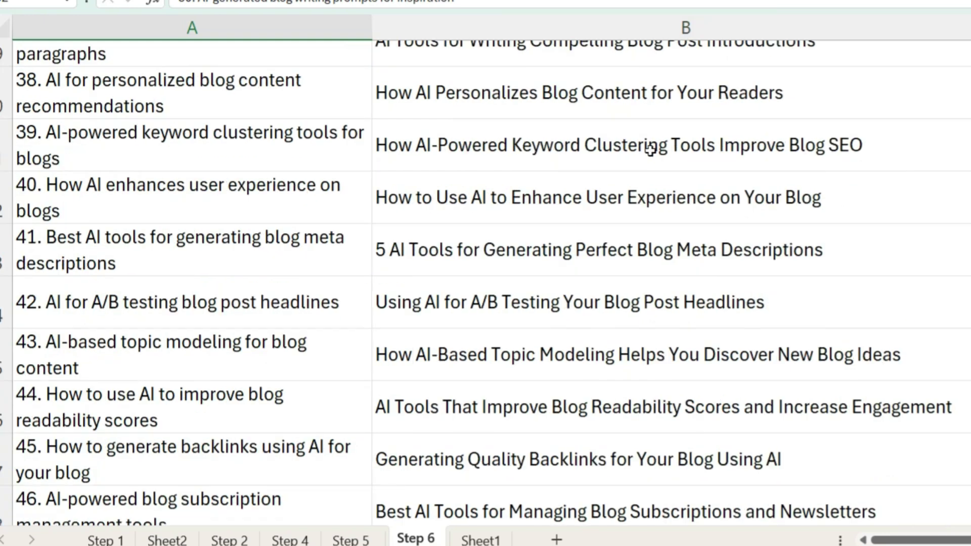
pyautogui.click(751, 107)
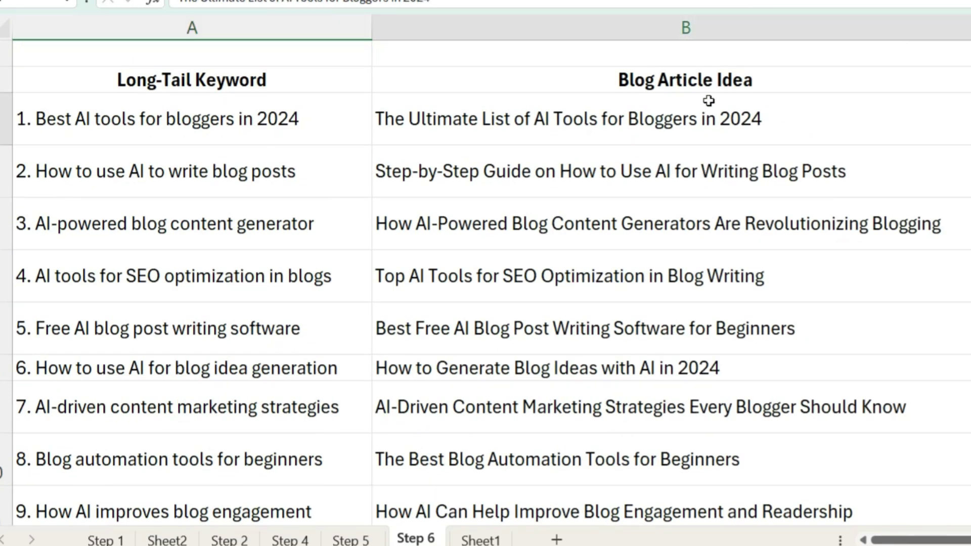
pyautogui.scroll(-1, 528, 326)
pyautogui.scroll(1, 547, 293)
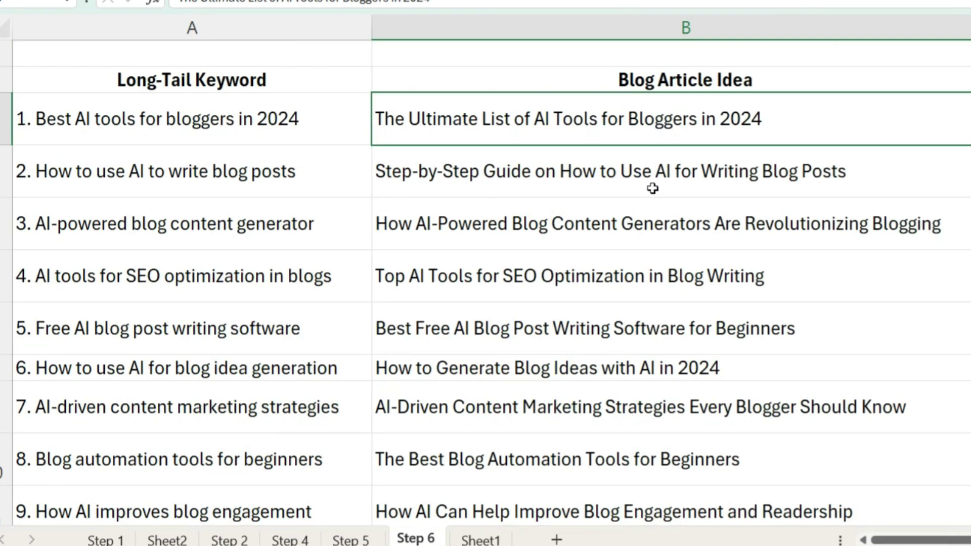
pyautogui.click(250, 127)
pyautogui.click(299, 202)
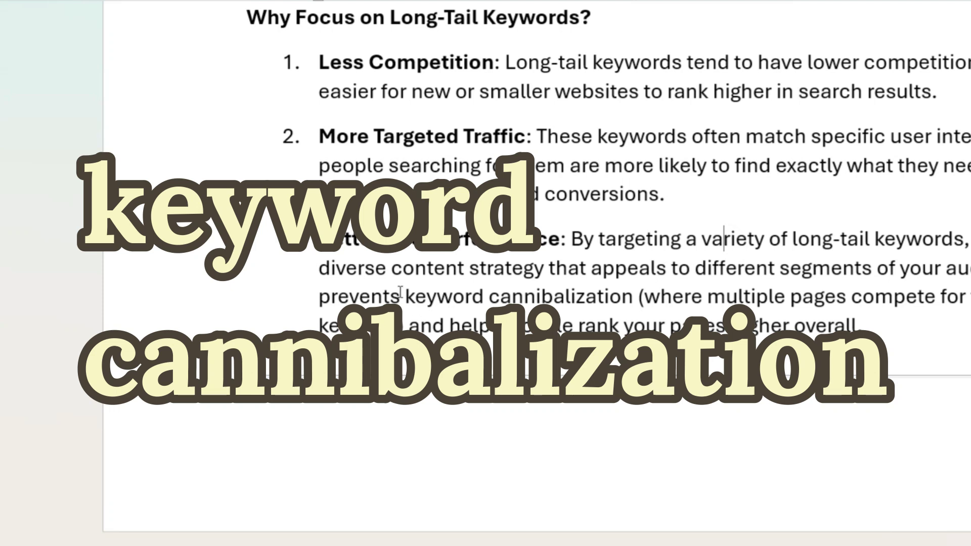
# In the document on why to focus on long-tail keywords, highlight the phrase "keyword cannibalization".
pyautogui.moveTo(403, 293); pyautogui.dragTo(630, 294)
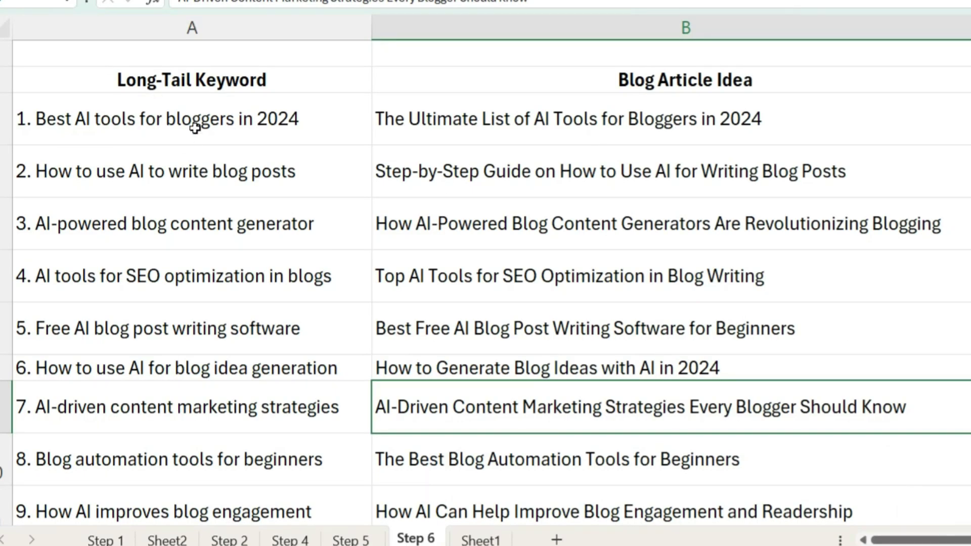
# Back on the Step 6 sheet, highlight long-tail keywords 1 to 13 and review the blog article ideas, including "Top AI Tools for SEO Optimization in Blog Writing".
pyautogui.moveTo(195, 128); pyautogui.dragTo(234, 507)
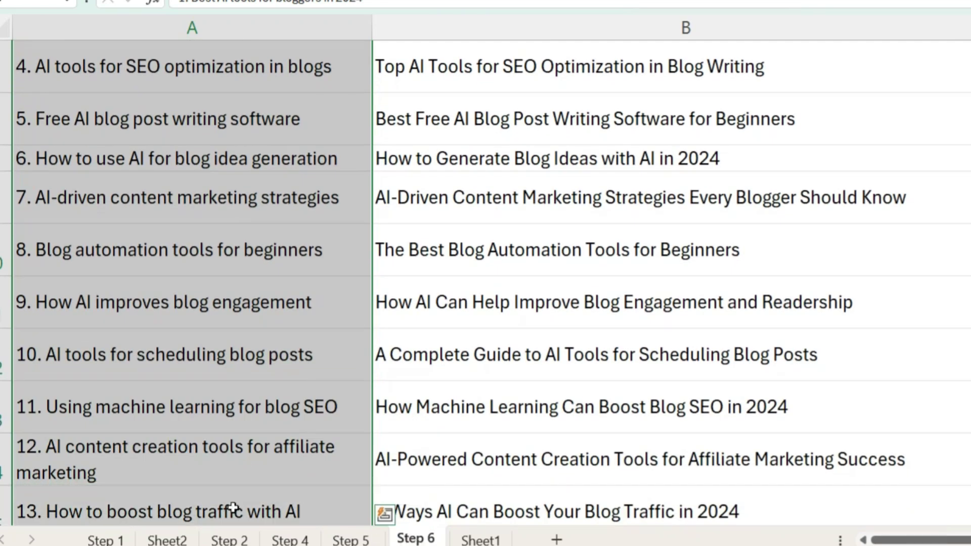
pyautogui.scroll(-2, 237, 344)
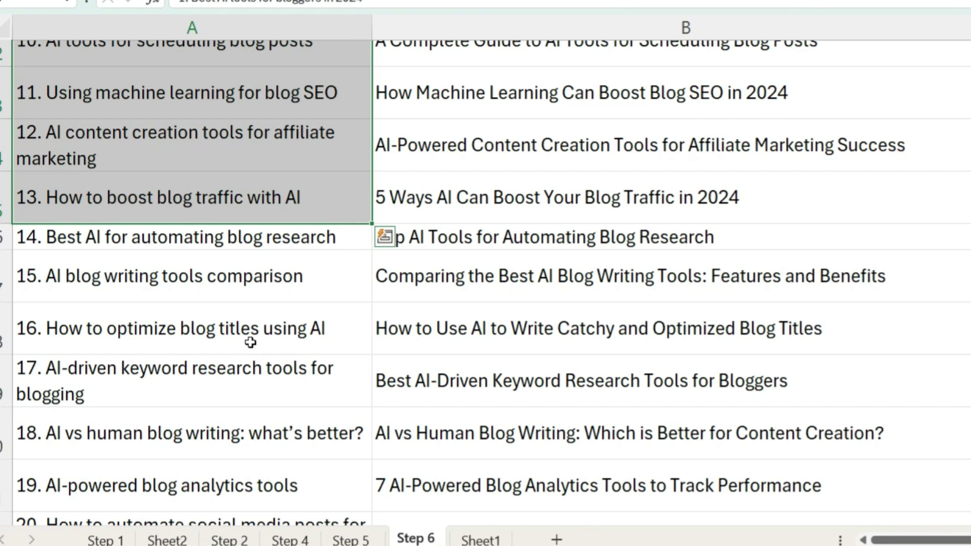
pyautogui.scroll(4, 250, 343)
pyautogui.click(485, 118)
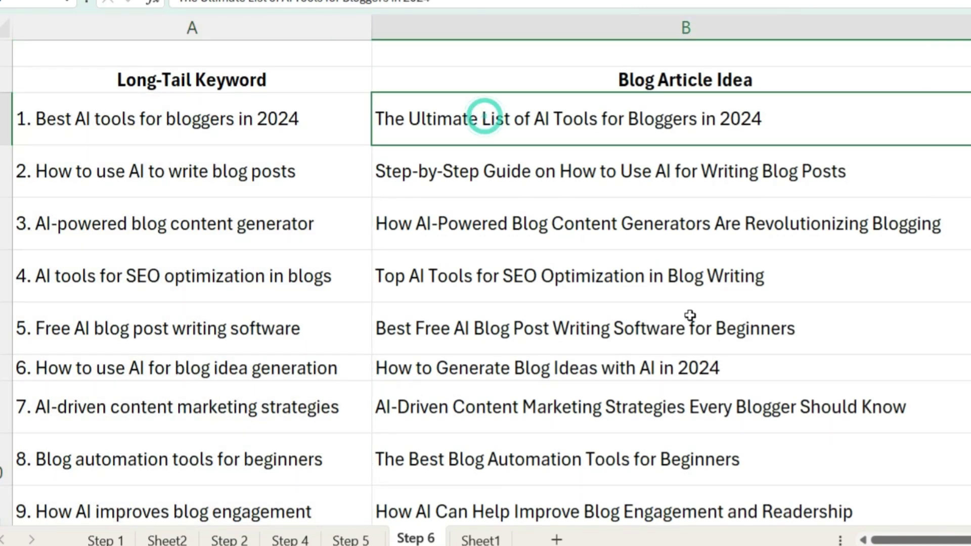
pyautogui.hotkey('ctrl', 'Down')
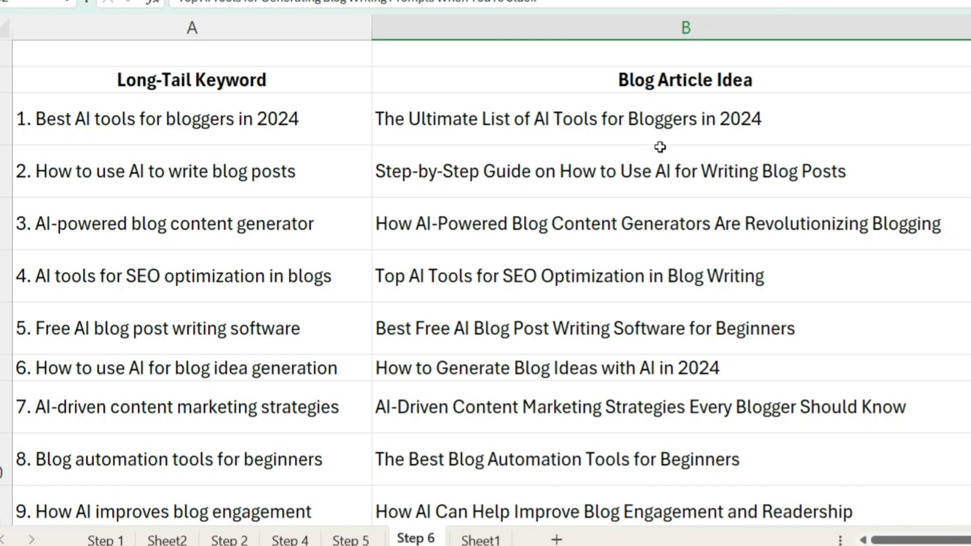
pyautogui.click(745, 276)
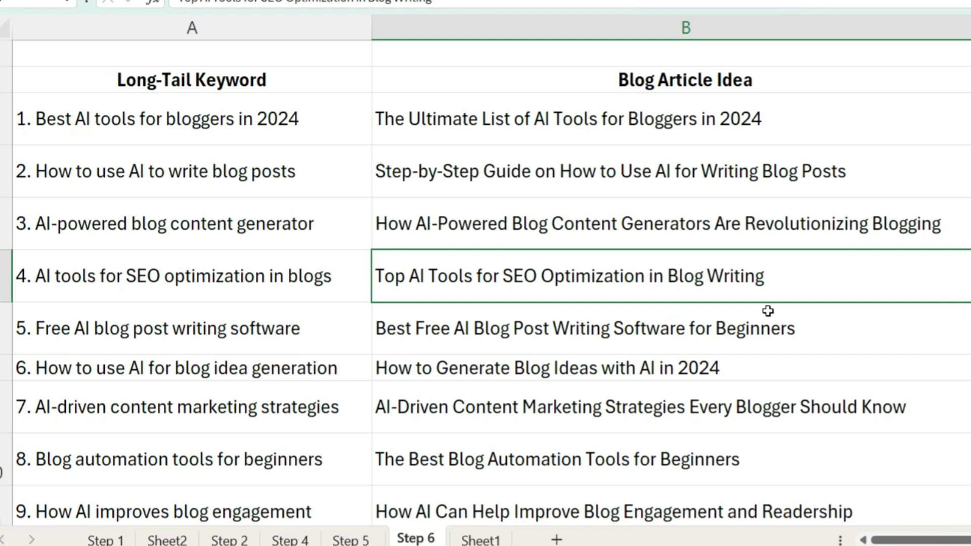